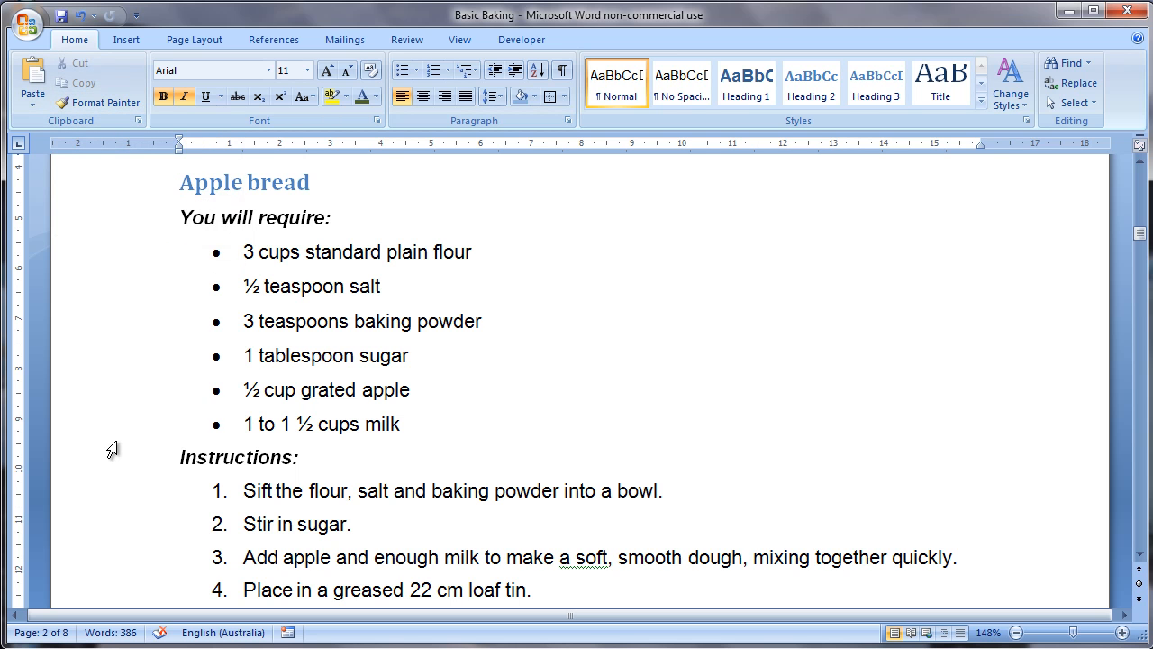
# Step: Format-paint Apple bread's bold italic 'You will require:' onto the Brown bread 'You will require:' line
pyautogui.click(144, 218)
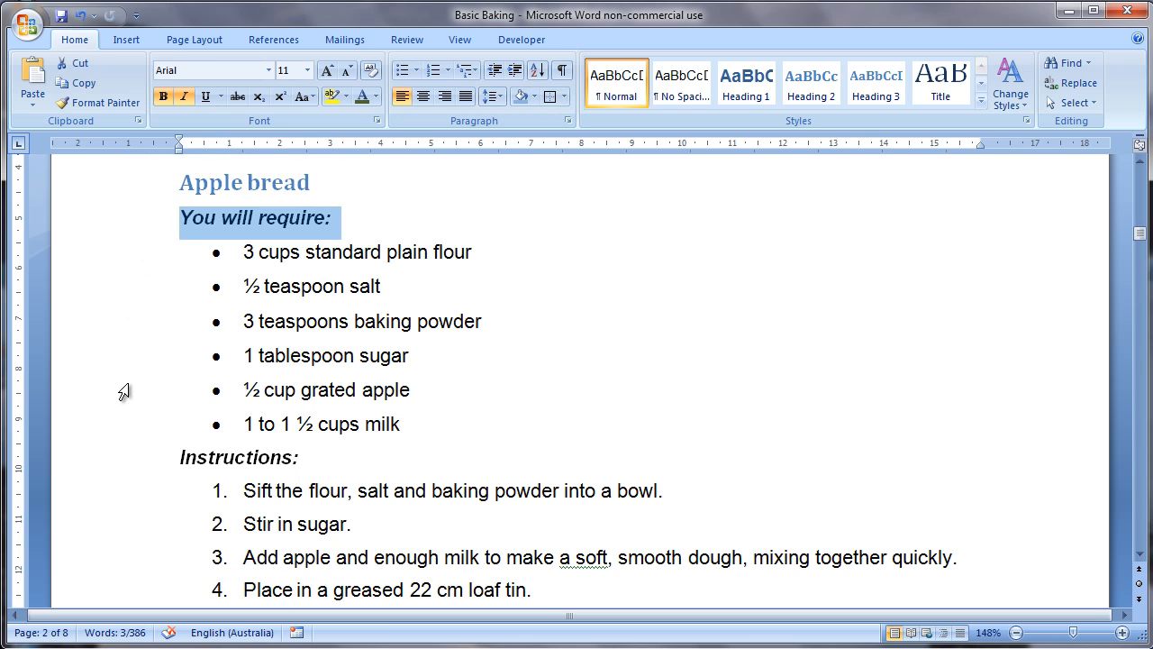
pyautogui.click(107, 100)
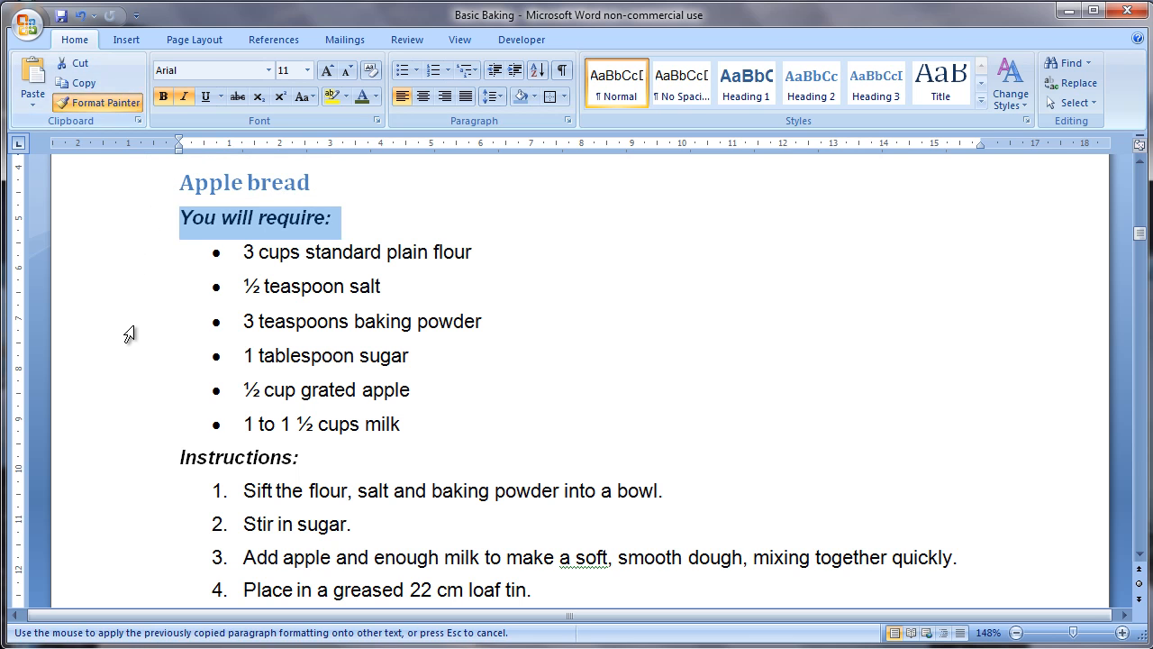
pyautogui.scroll(-4, 131, 333)
pyautogui.scroll(-1, 131, 333)
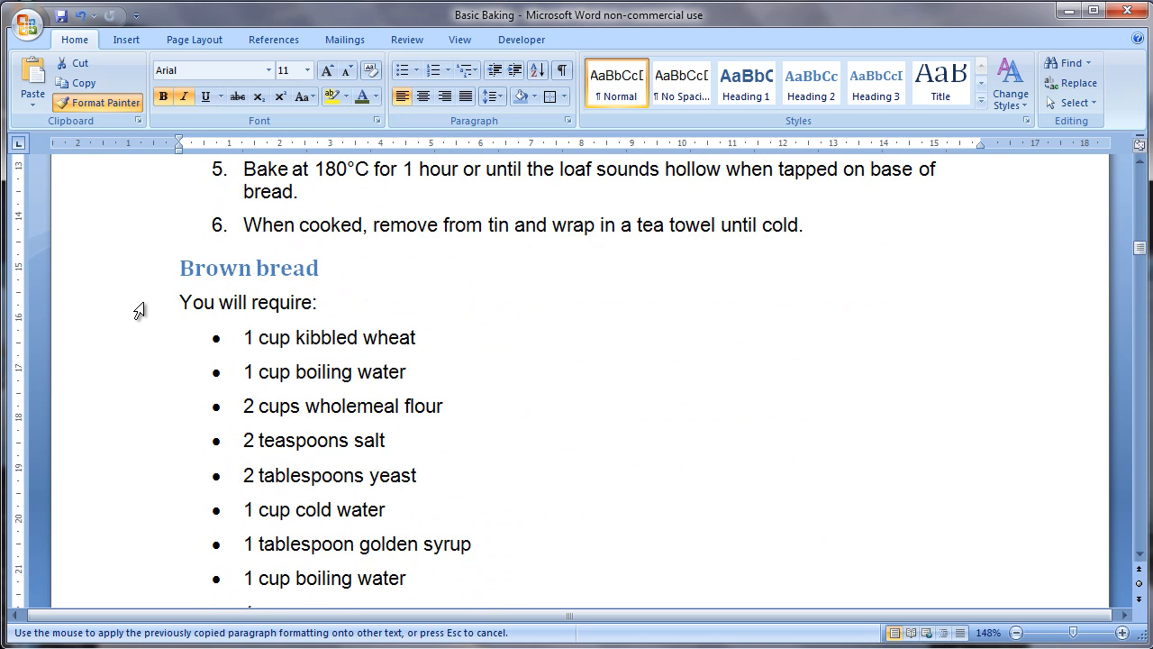
pyautogui.click(135, 312)
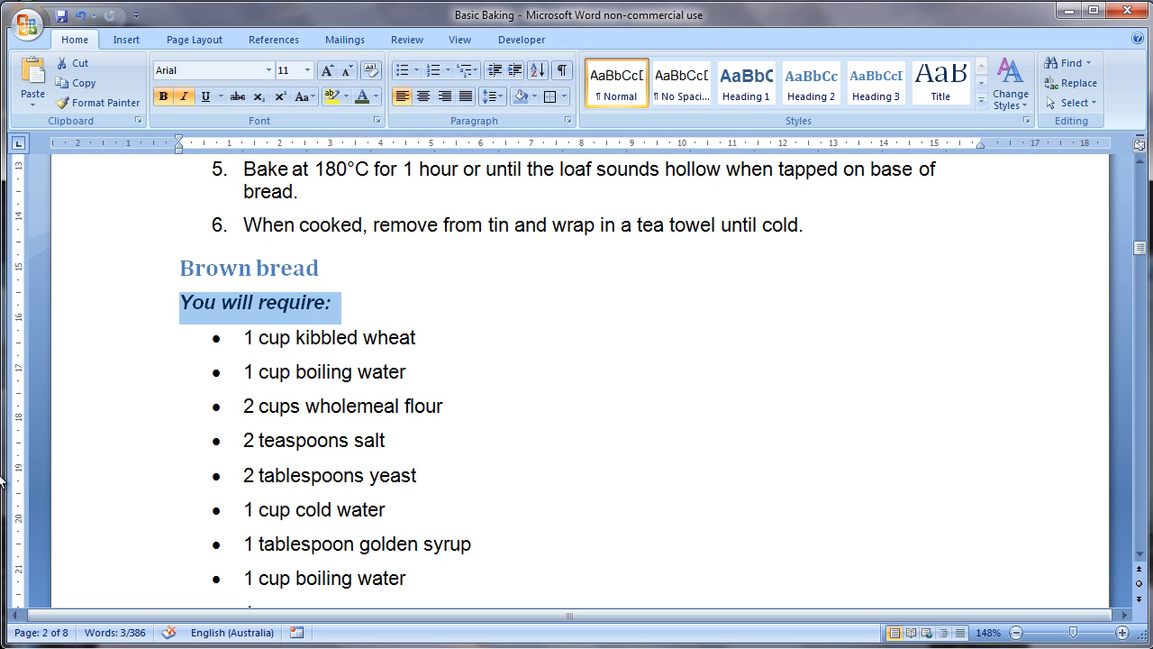
pyautogui.scroll(-3, 152, 374)
pyautogui.scroll(-1, 152, 374)
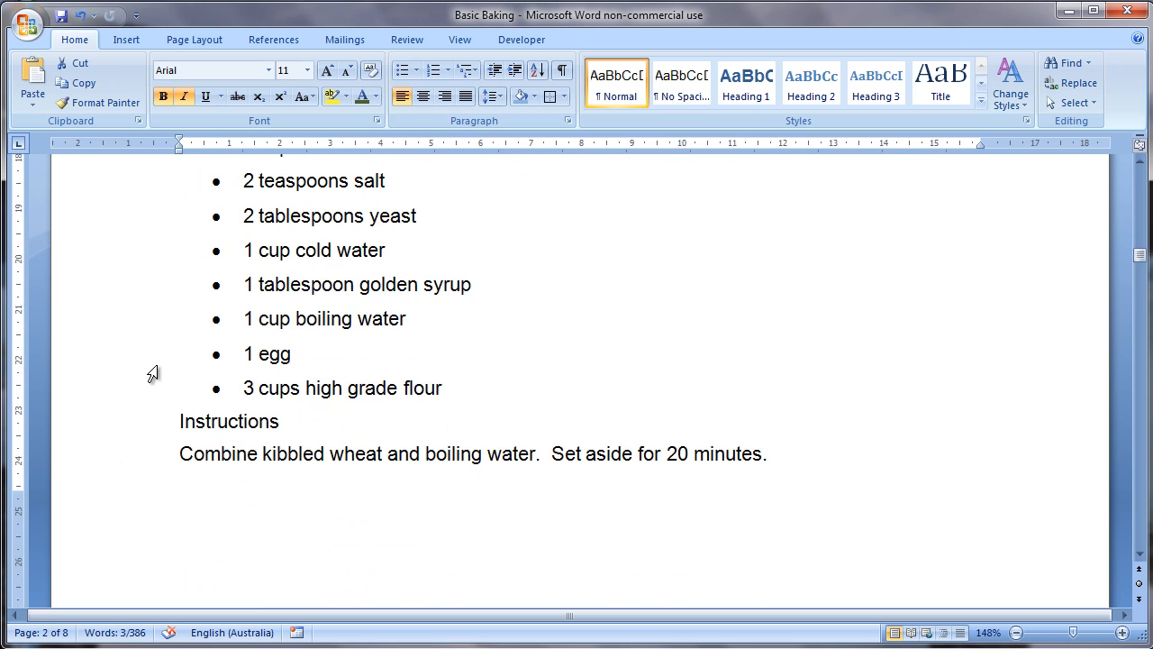
pyautogui.scroll(5, 153, 373)
pyautogui.scroll(2, 152, 374)
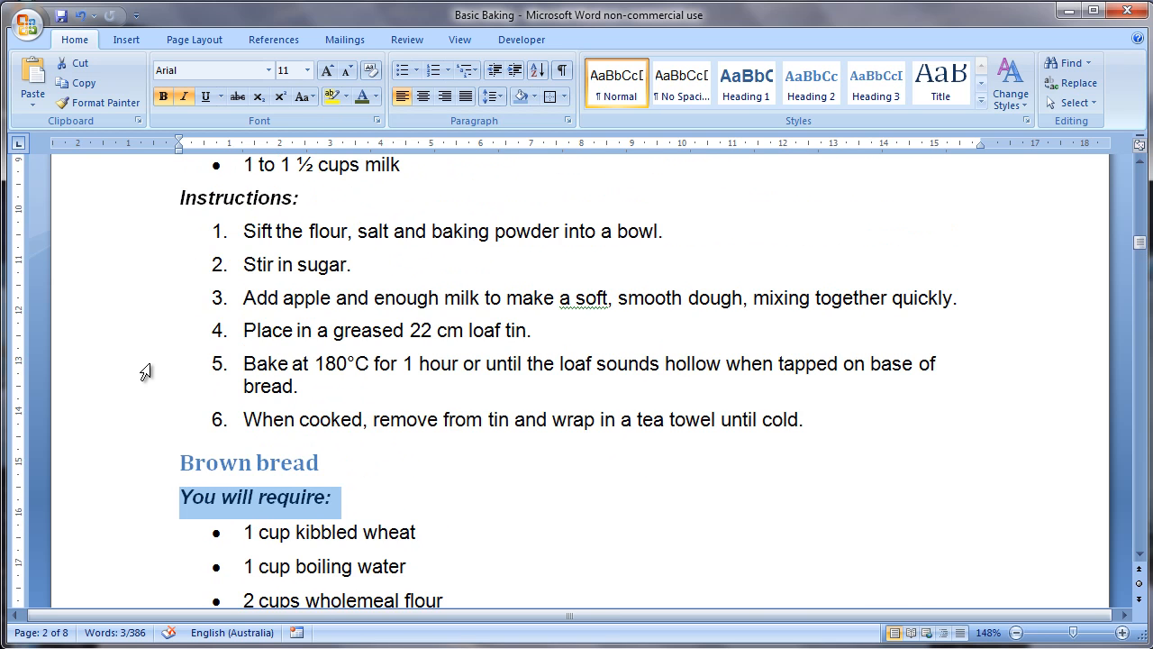
# Step: Undo, then use Format Painter repeatedly to make Brown bread's 'You will require:' and 'Instructions' bold italic
pyautogui.hotkey('ctrl', 'space')
pyautogui.scroll(1, 81, 270)
pyautogui.scroll(2, 361, 439)
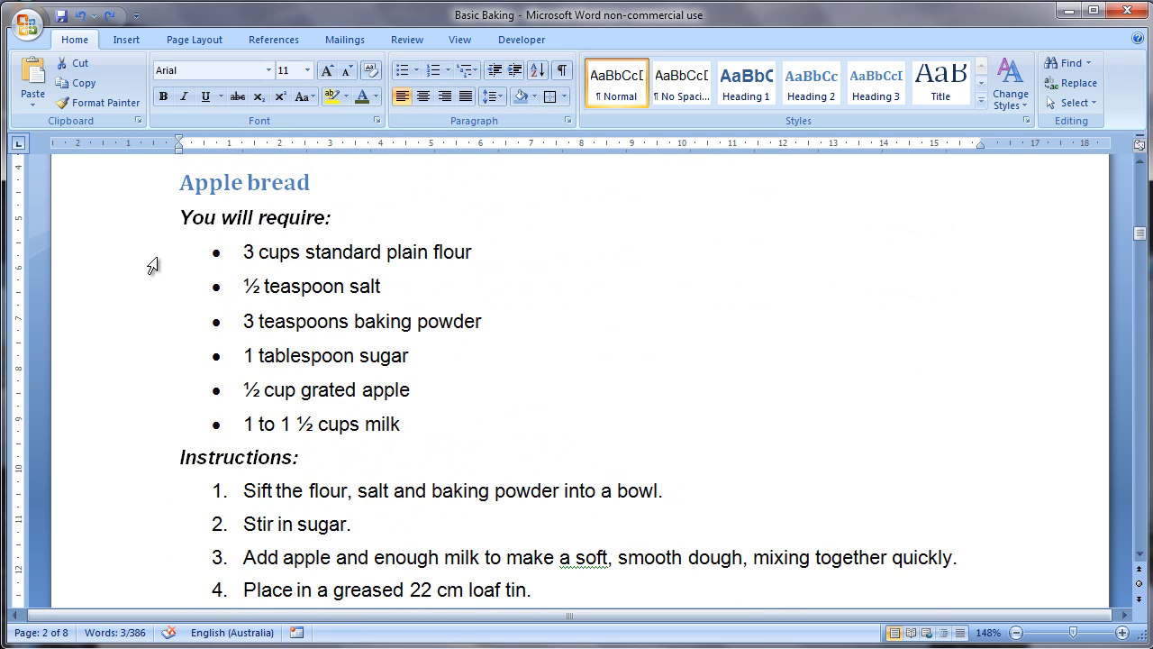
pyautogui.click(131, 217)
pyautogui.click(98, 103)
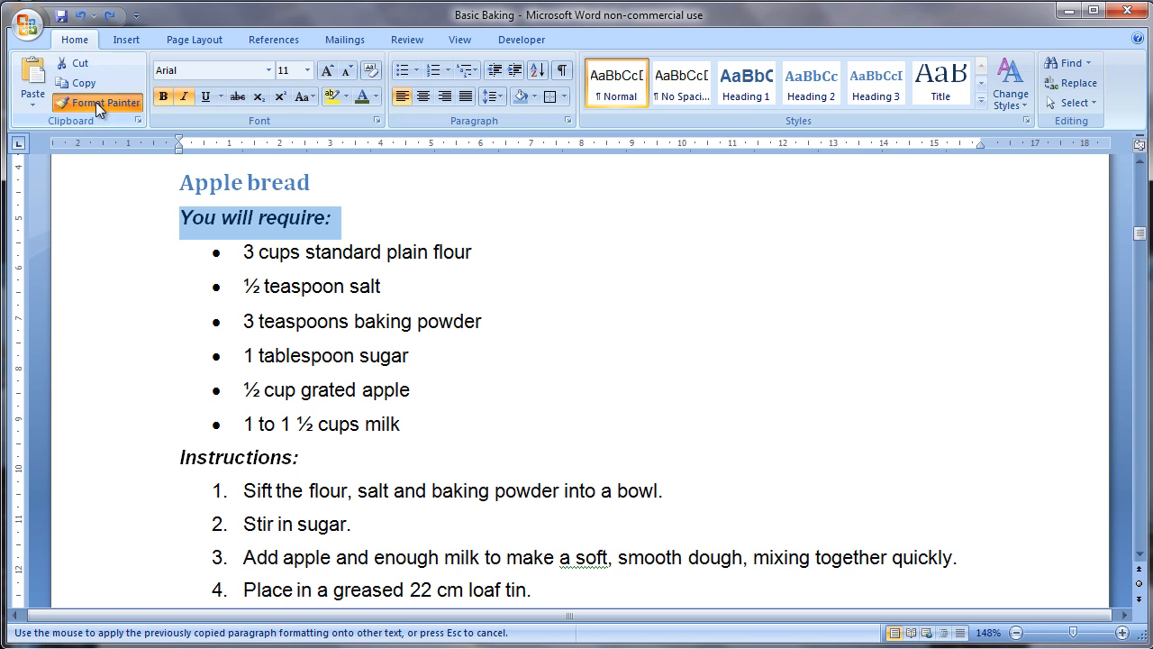
pyautogui.scroll(-4, 165, 448)
pyautogui.scroll(-1, 165, 448)
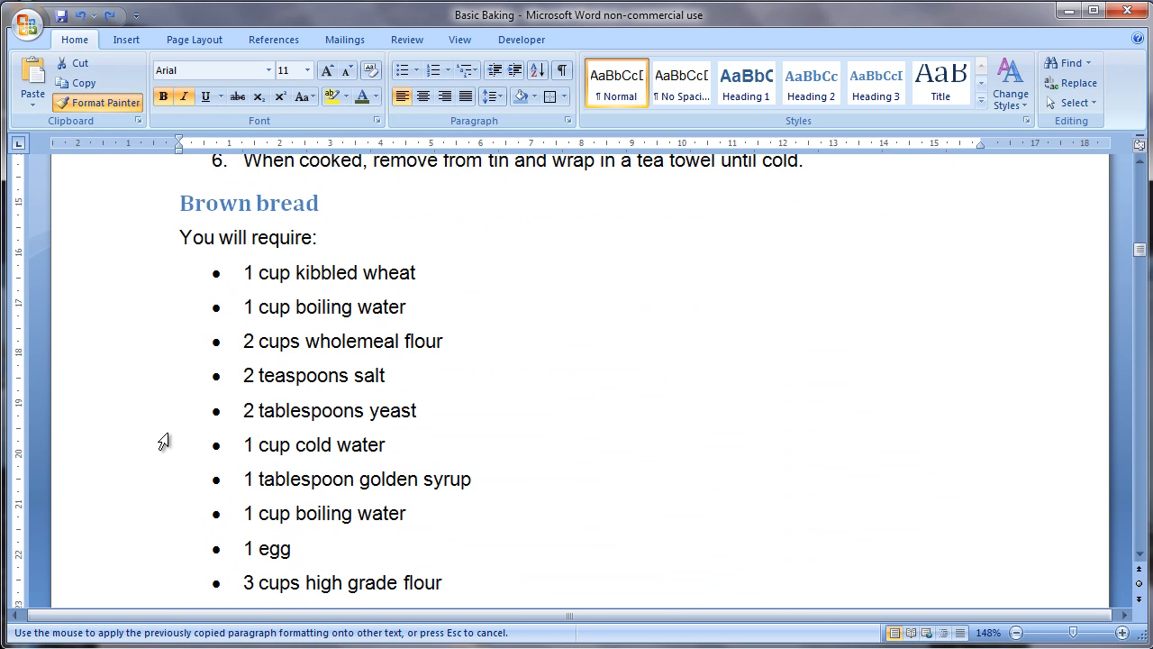
pyautogui.click(105, 104)
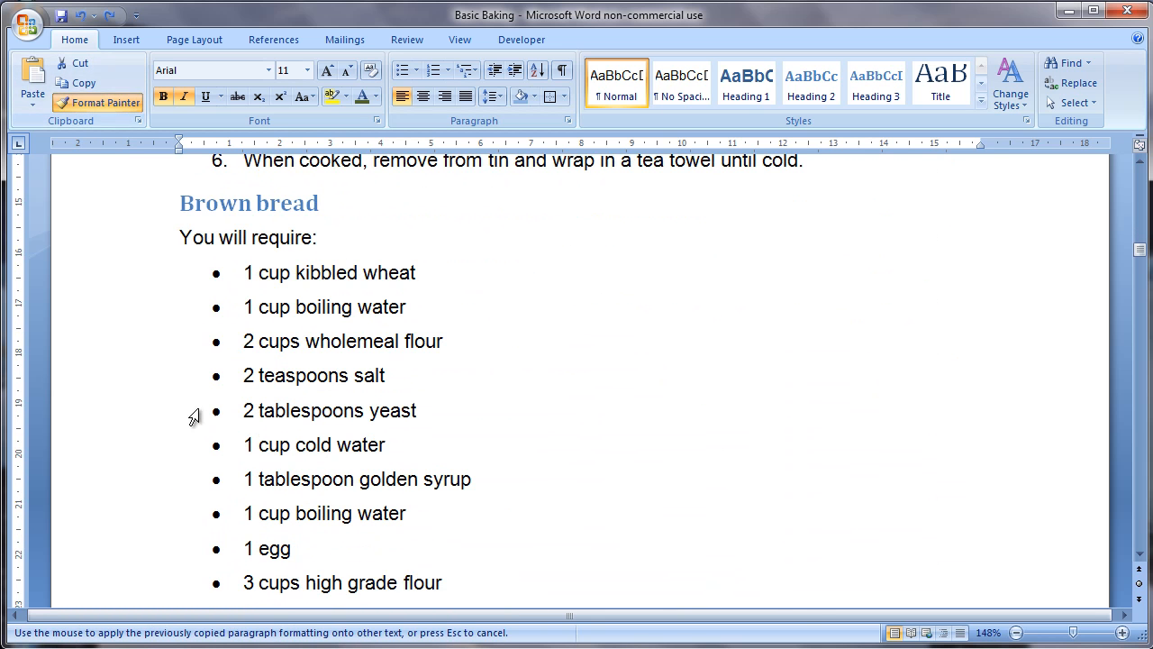
pyautogui.click(153, 260)
pyautogui.scroll(-1, 153, 261)
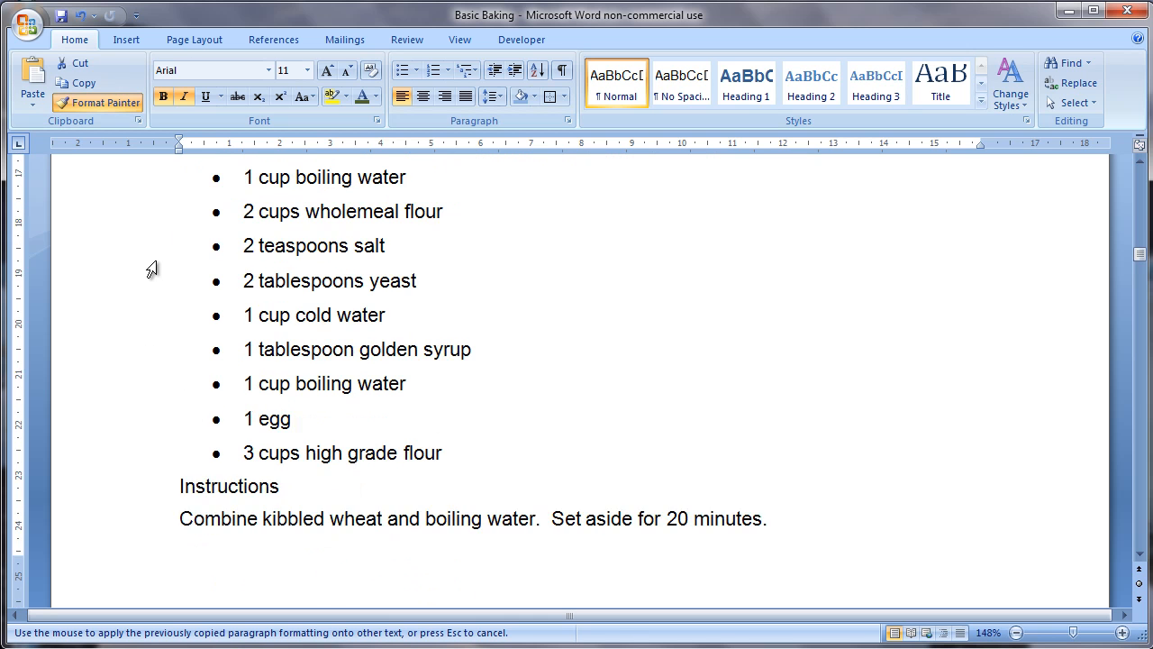
pyautogui.scroll(-1, 153, 261)
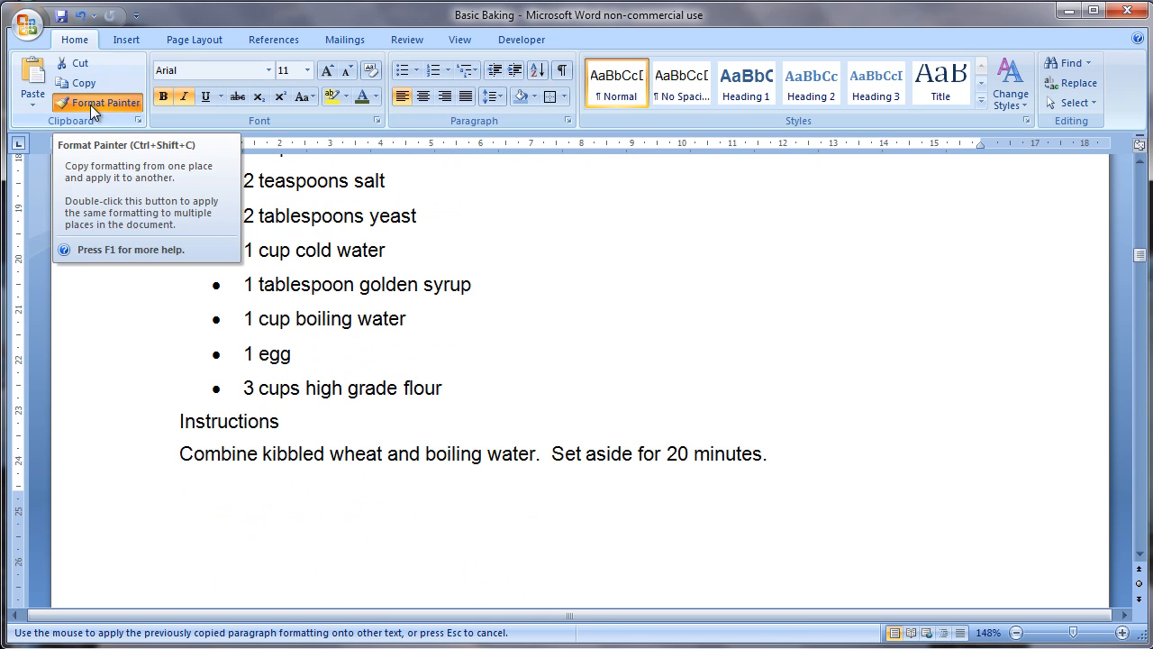
pyautogui.click(145, 429)
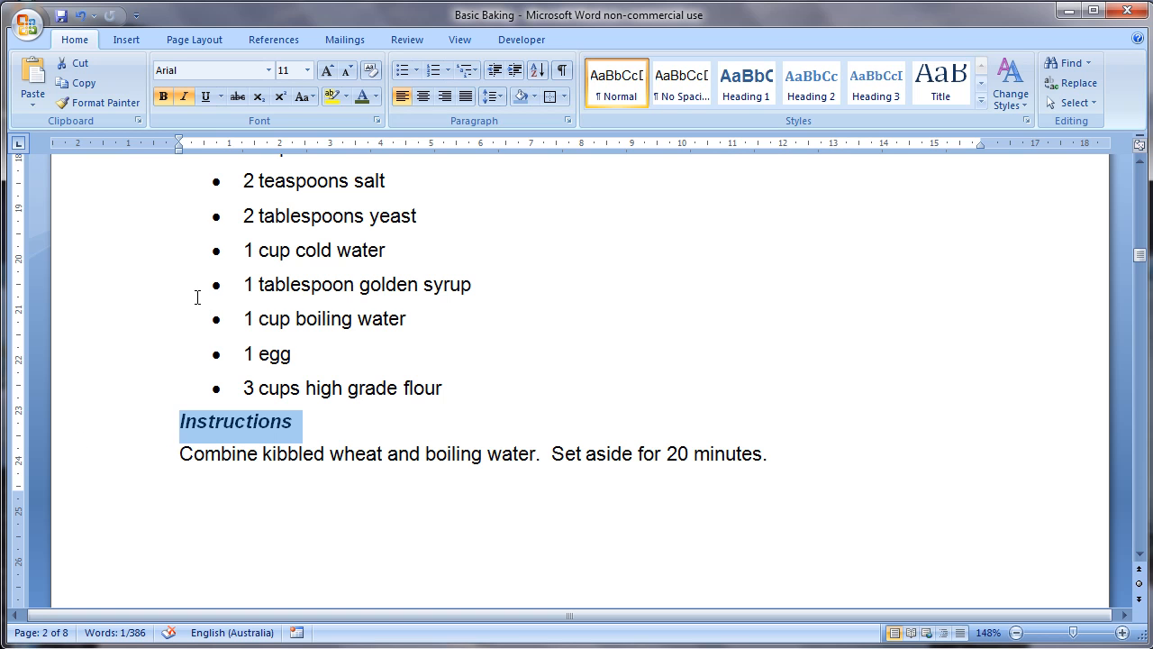
# Step: Select the Brown bread Instructions heading with its first step and show the paste options
pyautogui.click(34, 102)
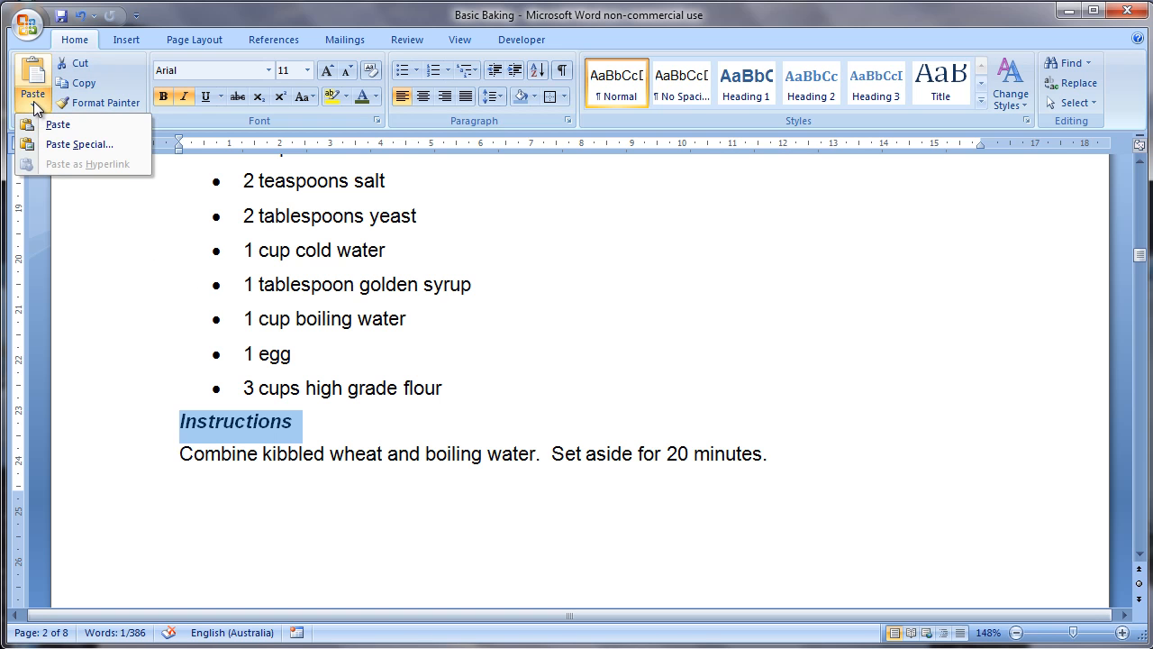
pyautogui.click(304, 515)
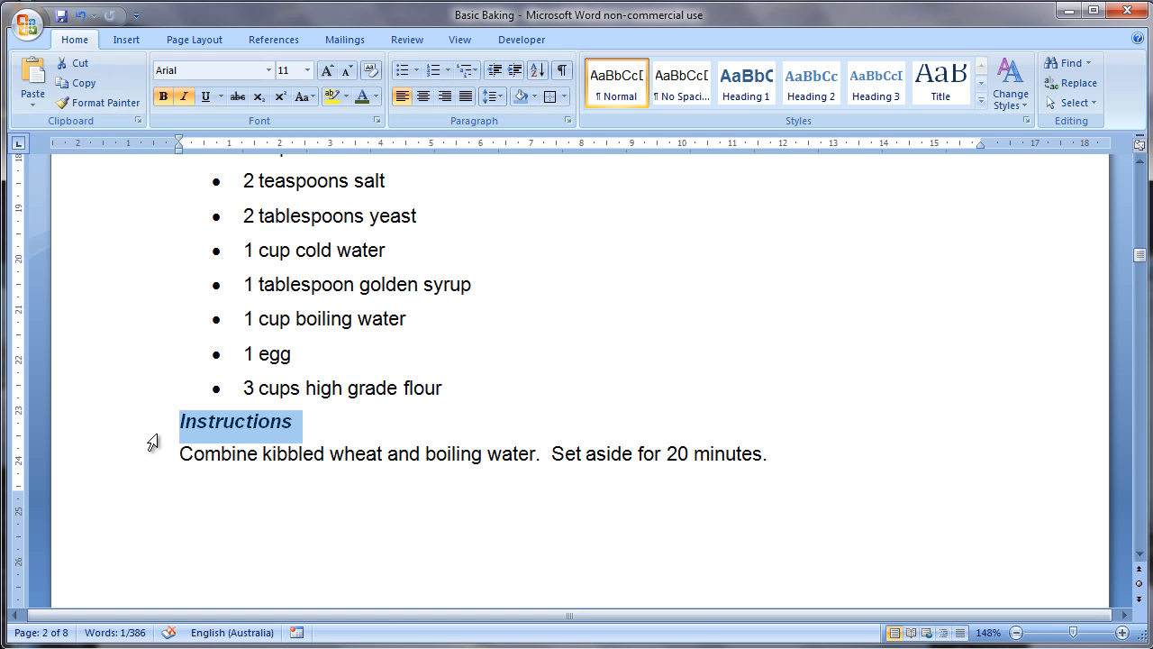
pyautogui.keyDown('shift'); pyautogui.click(152, 454); pyautogui.keyUp('shift')
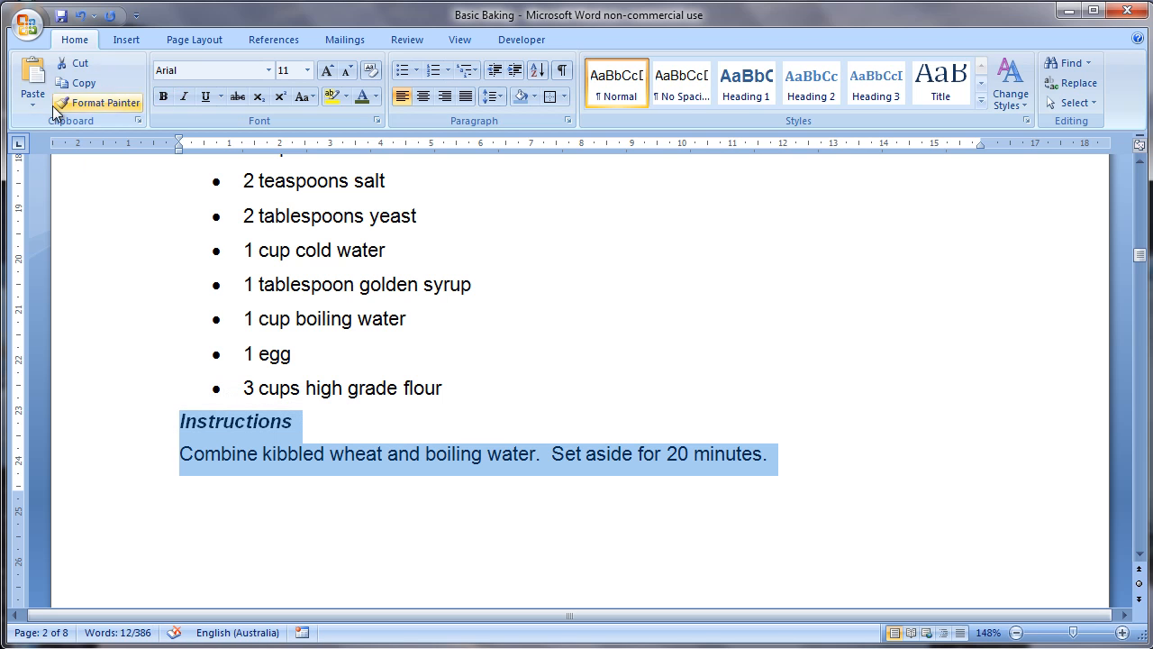
pyautogui.click(37, 105)
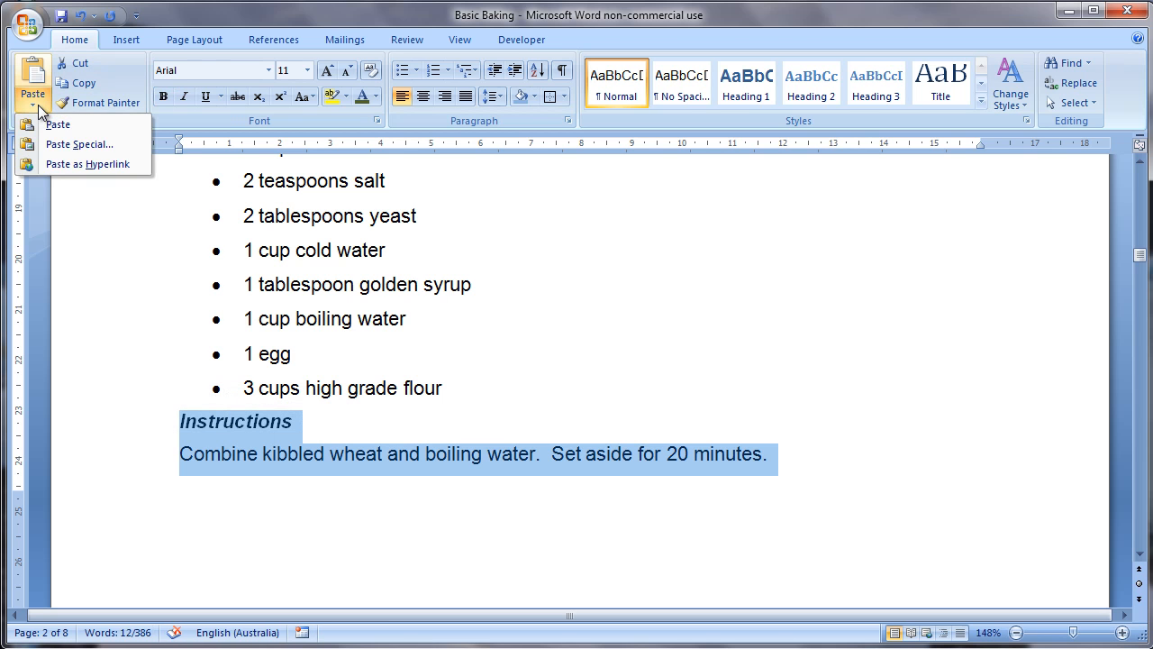
# Step: Review Paste Special formats (enhanced metafile picture, unformatted text) and cancel without pasting
pyautogui.click(54, 144)
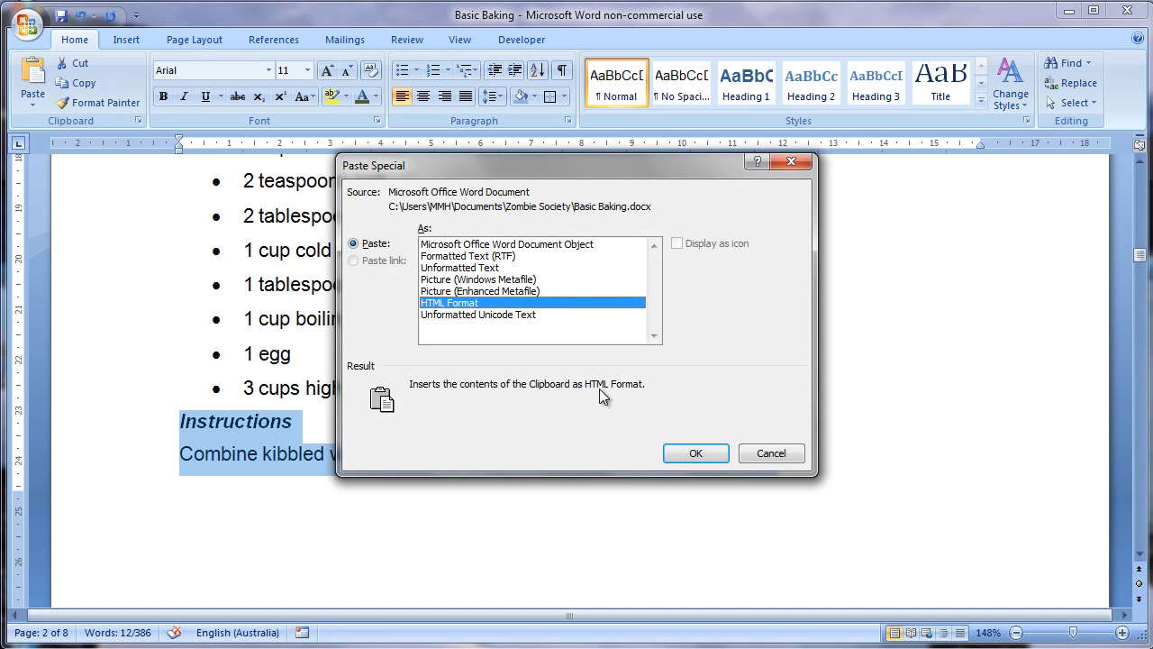
pyautogui.click(467, 294)
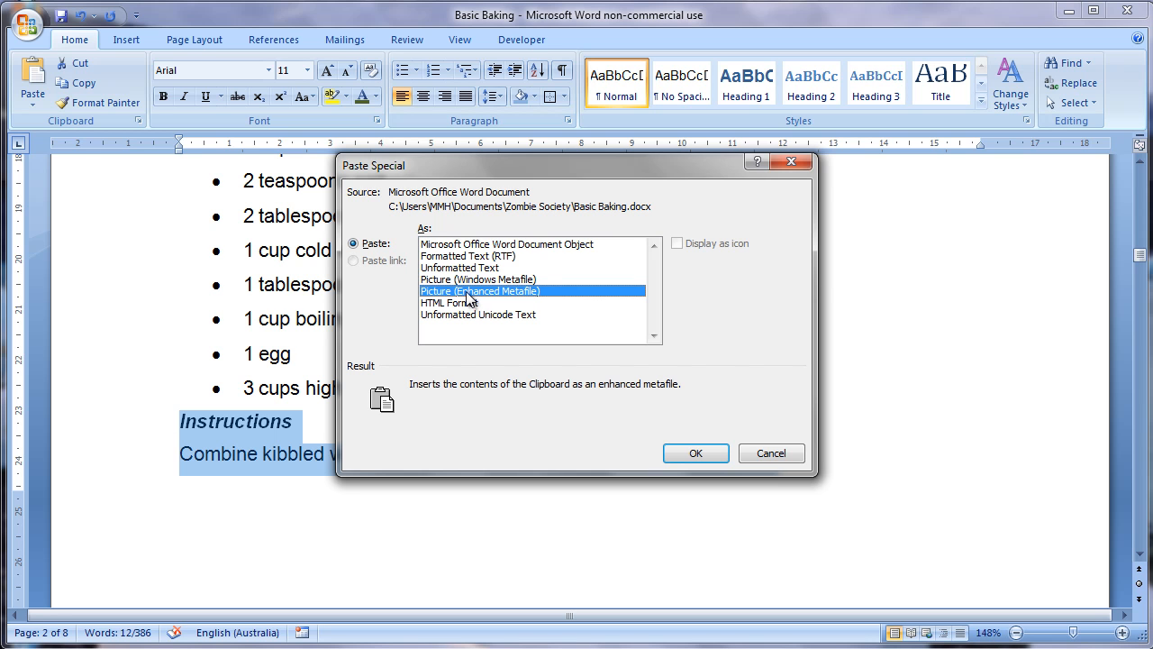
pyautogui.click(464, 268)
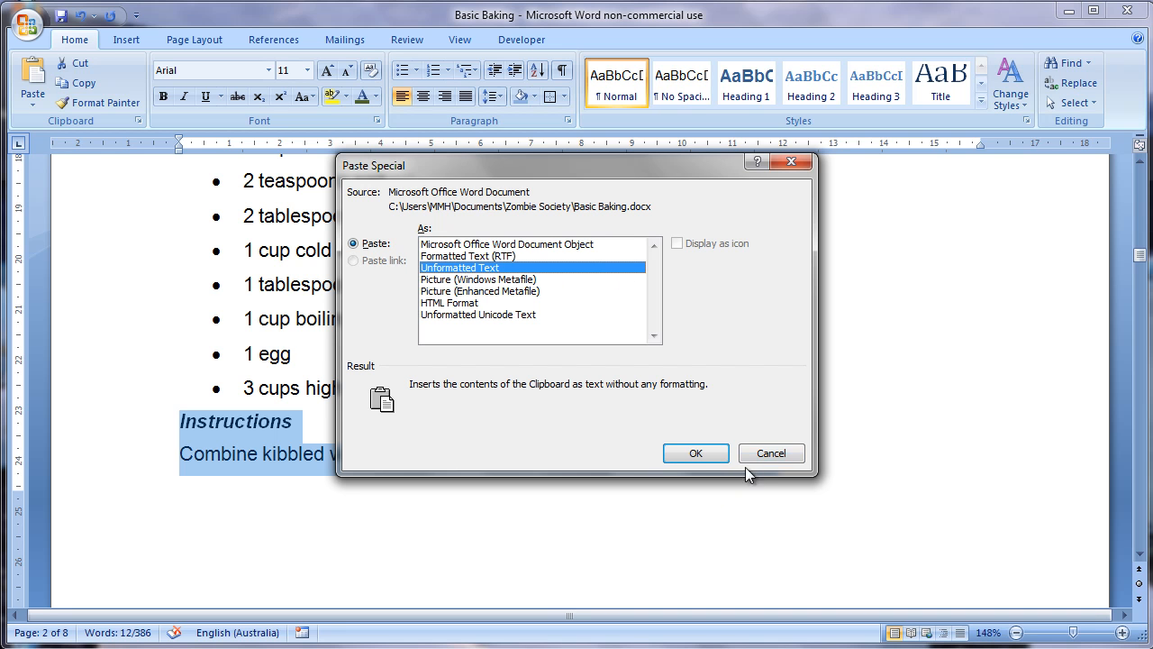
pyautogui.click(768, 453)
# Step: Deselect the text and show the Office Clipboard pane holding the copied instructions item
pyautogui.click(501, 388)
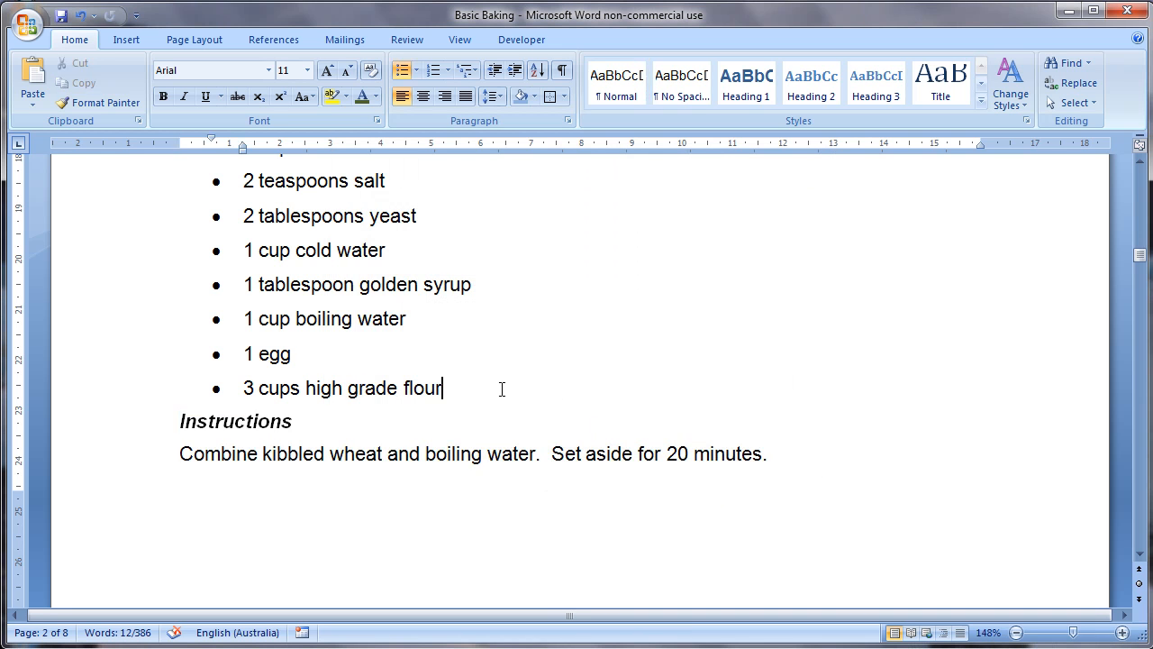
pyautogui.scroll(1, 502, 388)
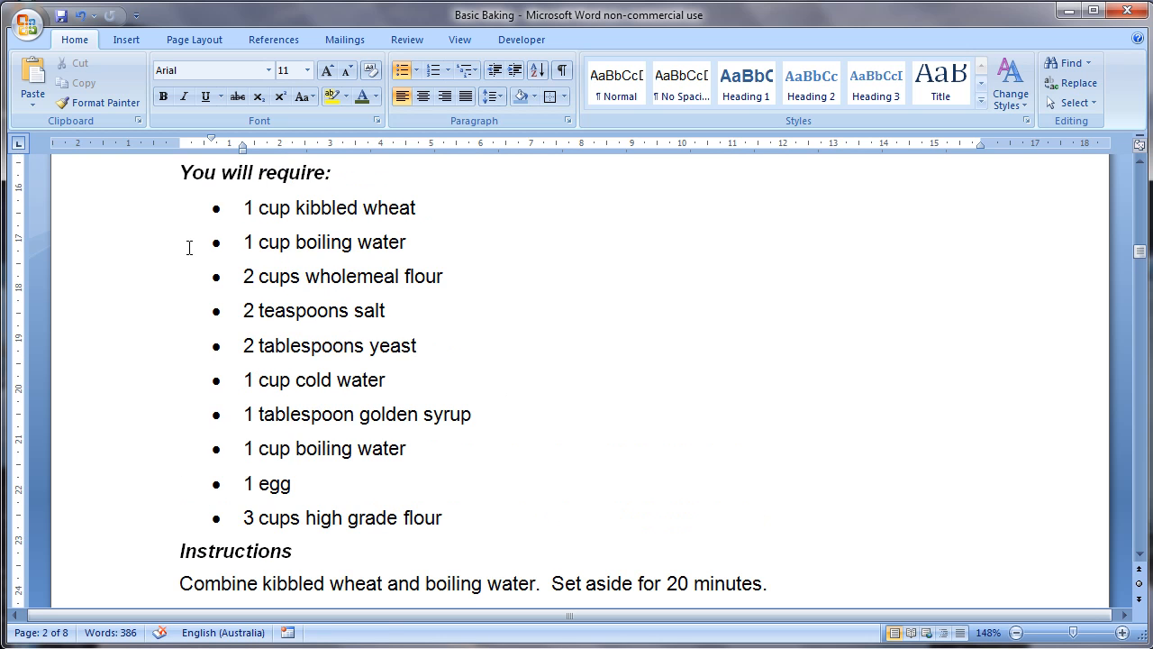
pyautogui.click(139, 122)
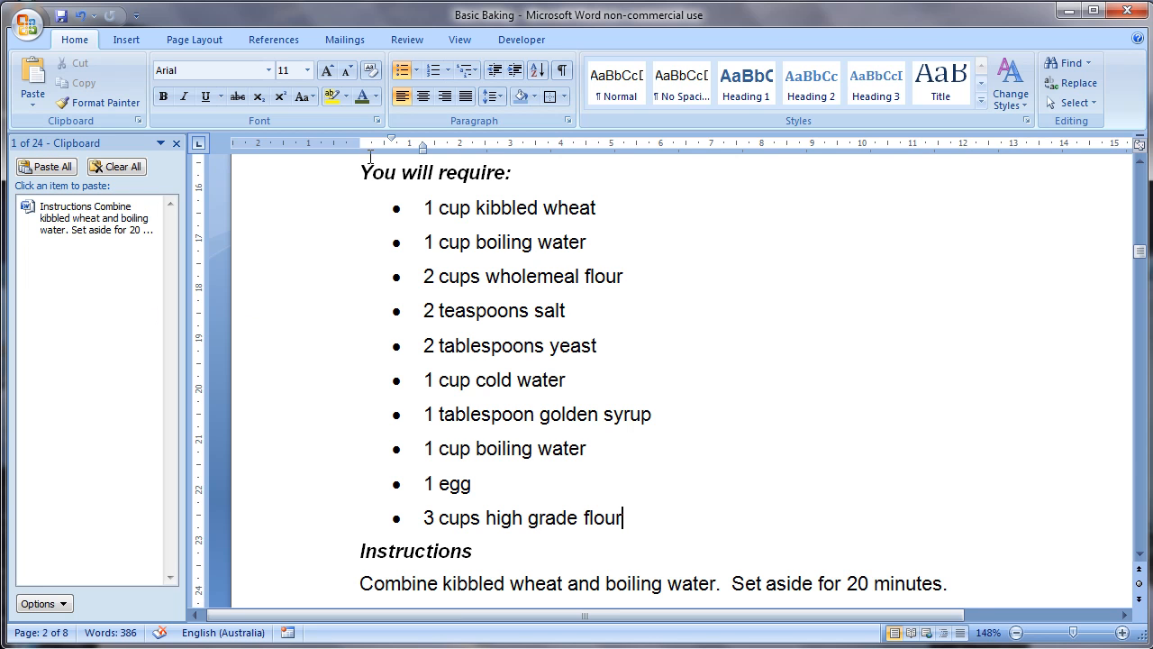
# Step: Copy the kibbled wheat, boiling water and wholemeal flour lines, then the salt-to-golden-syrup lines, to the clipboard
pyautogui.click(311, 209)
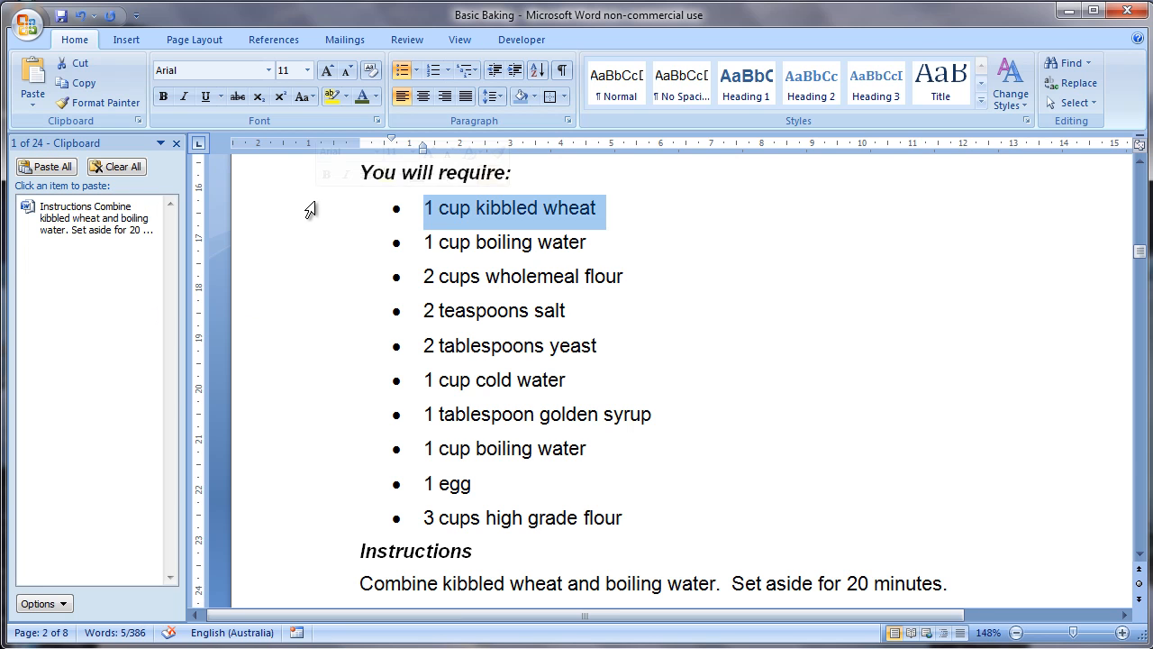
pyautogui.click(77, 83)
pyautogui.click(358, 244)
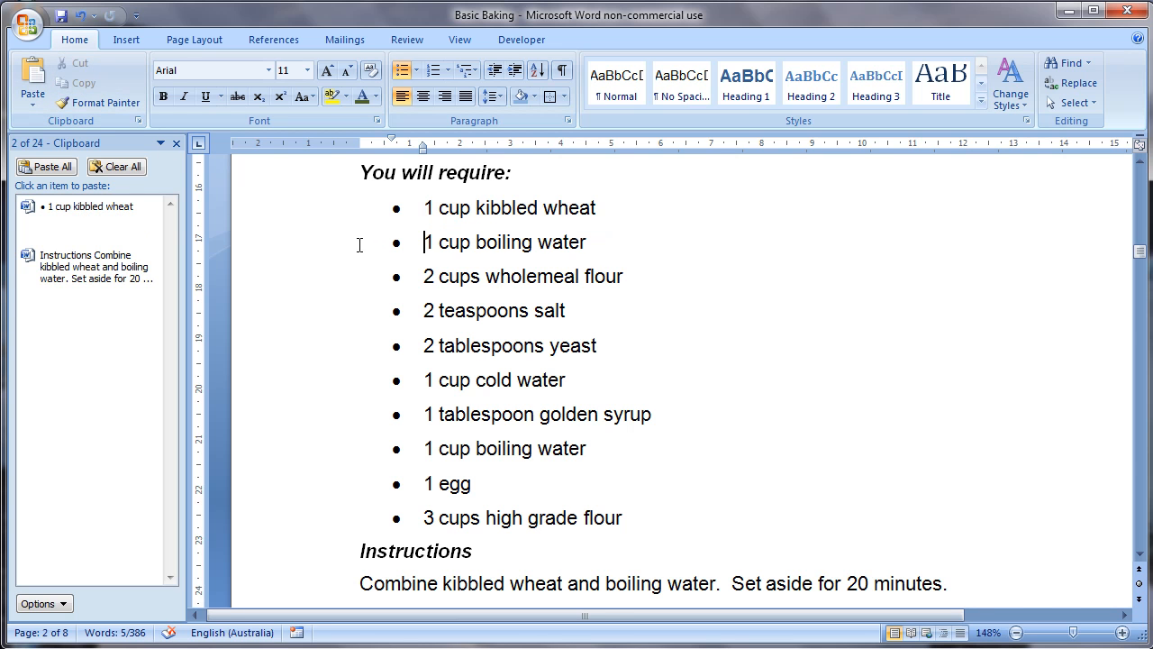
pyautogui.click(315, 259)
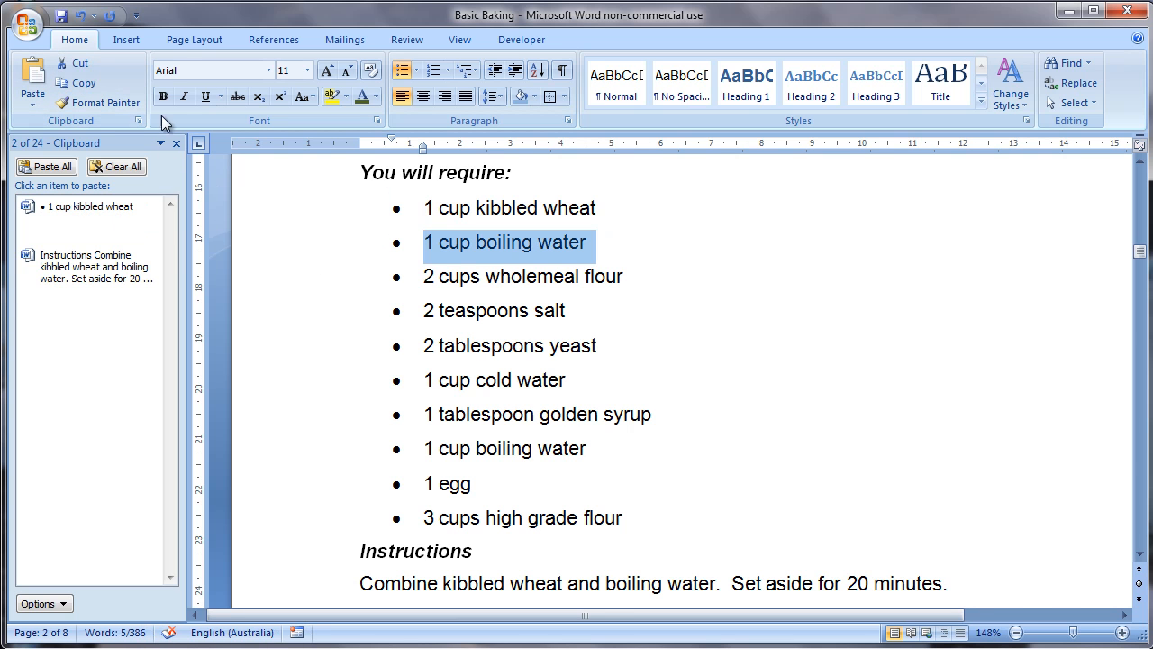
pyautogui.click(89, 87)
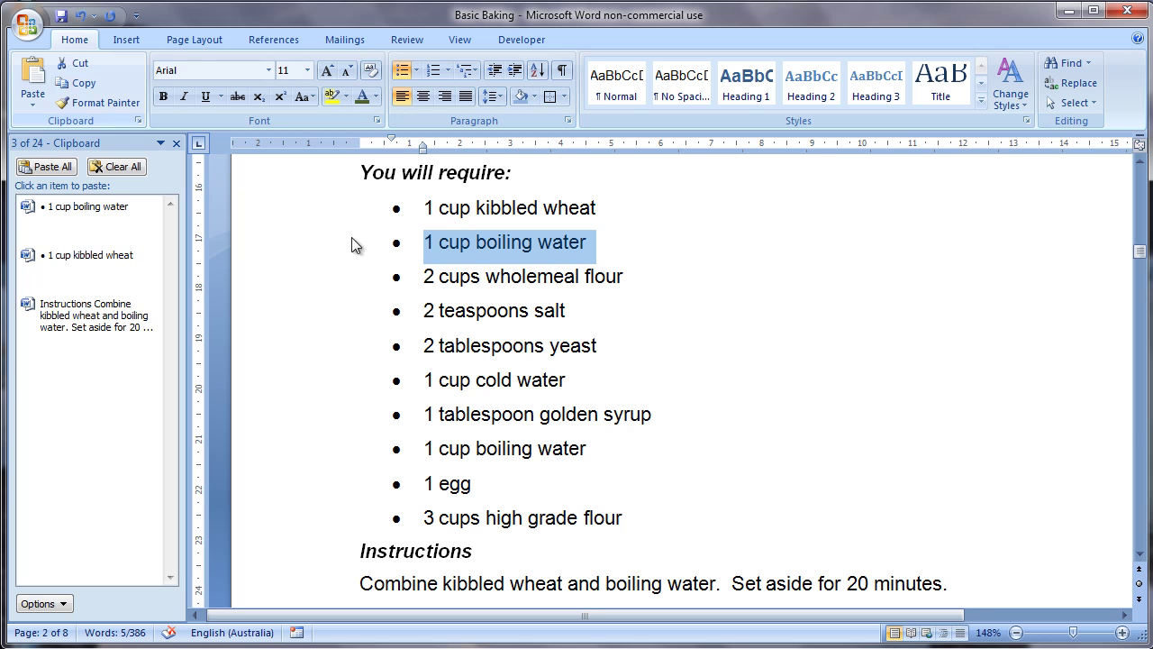
pyautogui.click(323, 278)
pyautogui.click(77, 83)
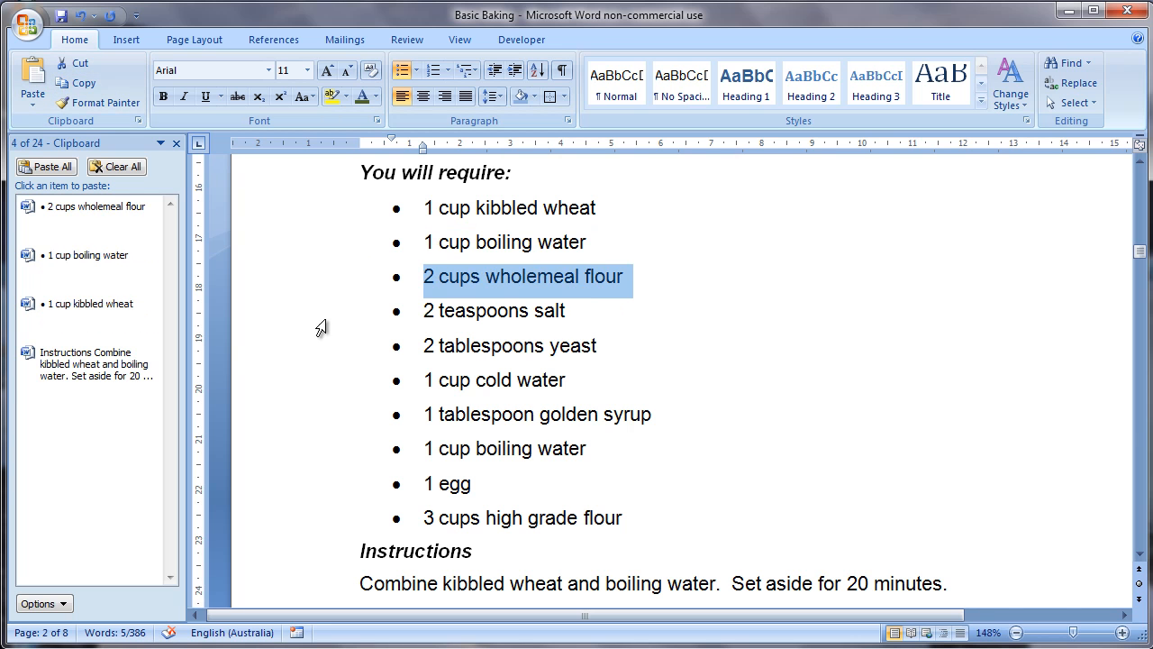
pyautogui.moveTo(317, 314); pyautogui.dragTo(316, 414)
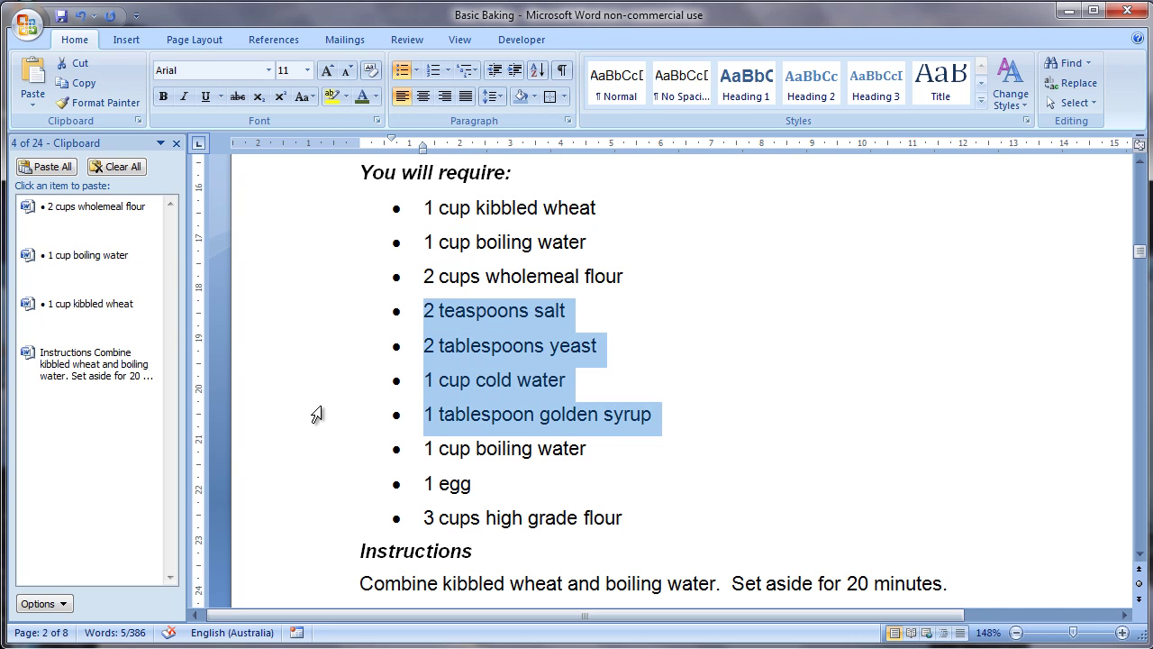
pyautogui.click(84, 87)
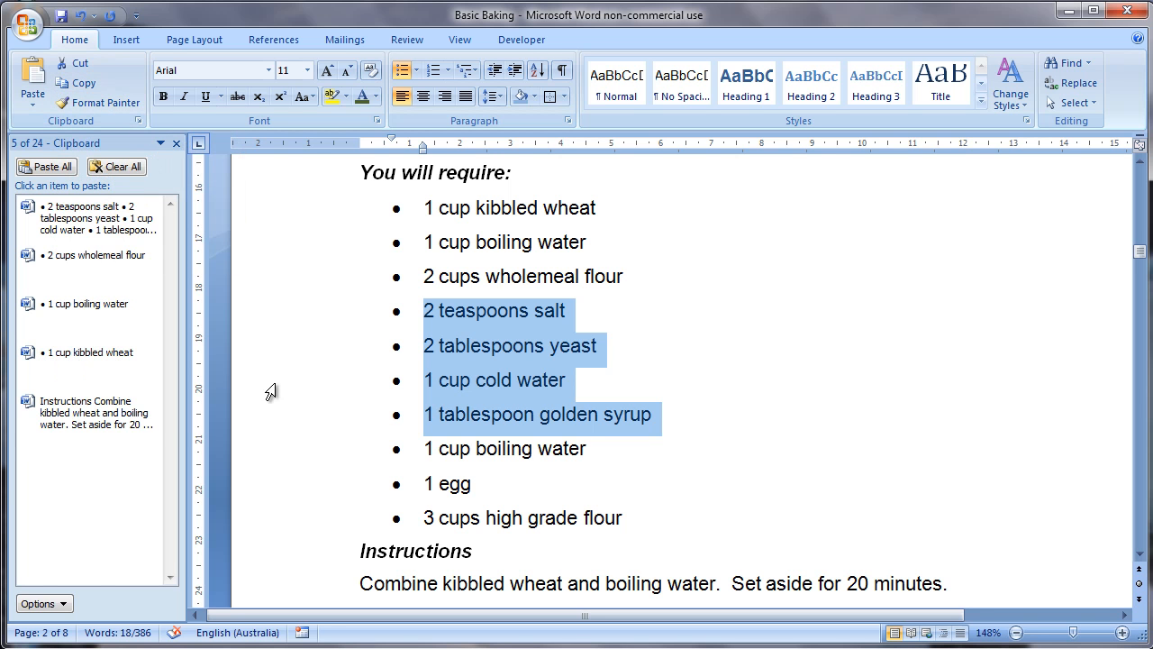
# Step: Create a new blank document and show the Office Clipboard collection in it
pyautogui.click(25, 25)
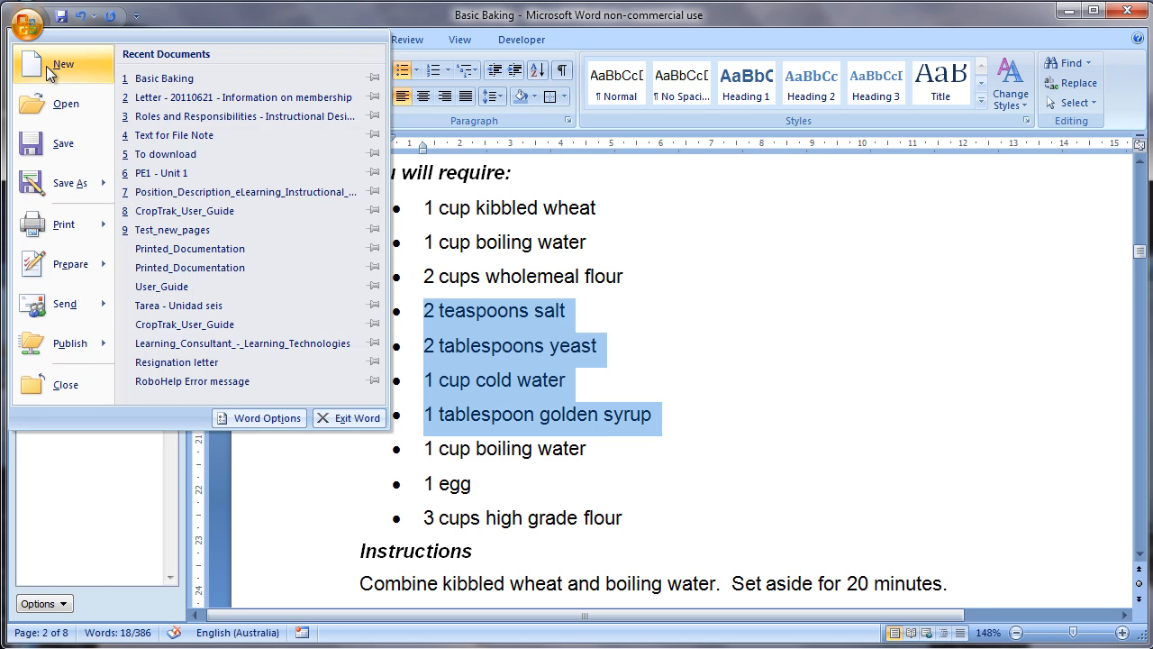
pyautogui.click(46, 65)
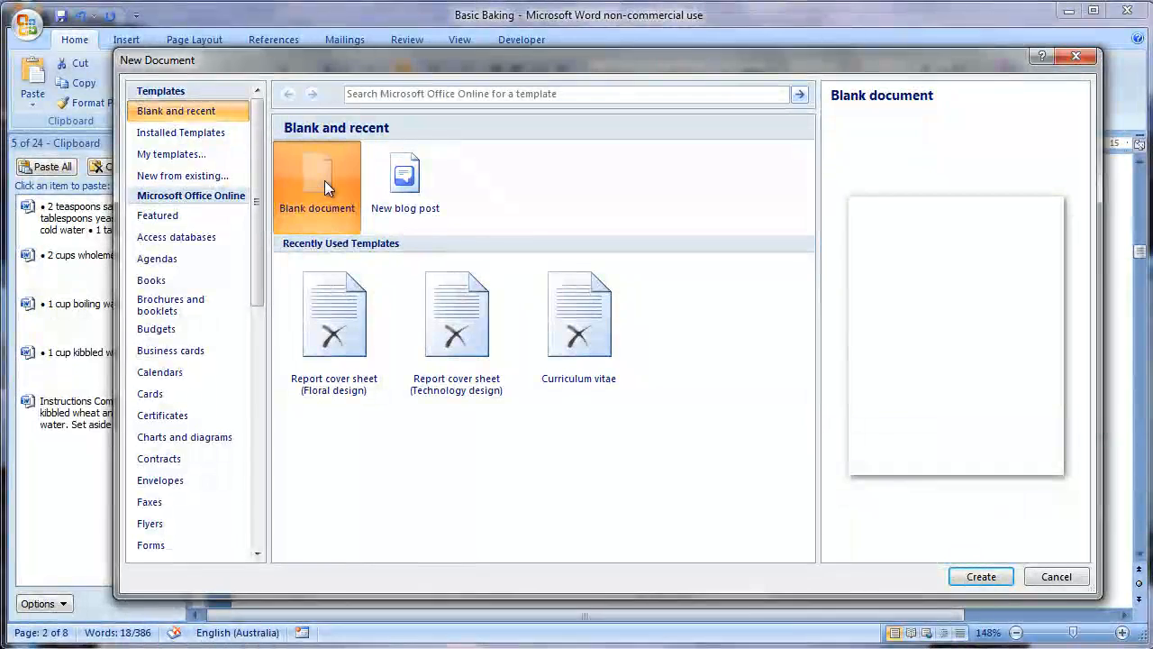
pyautogui.doubleClick(317, 185)
pyautogui.click(158, 142)
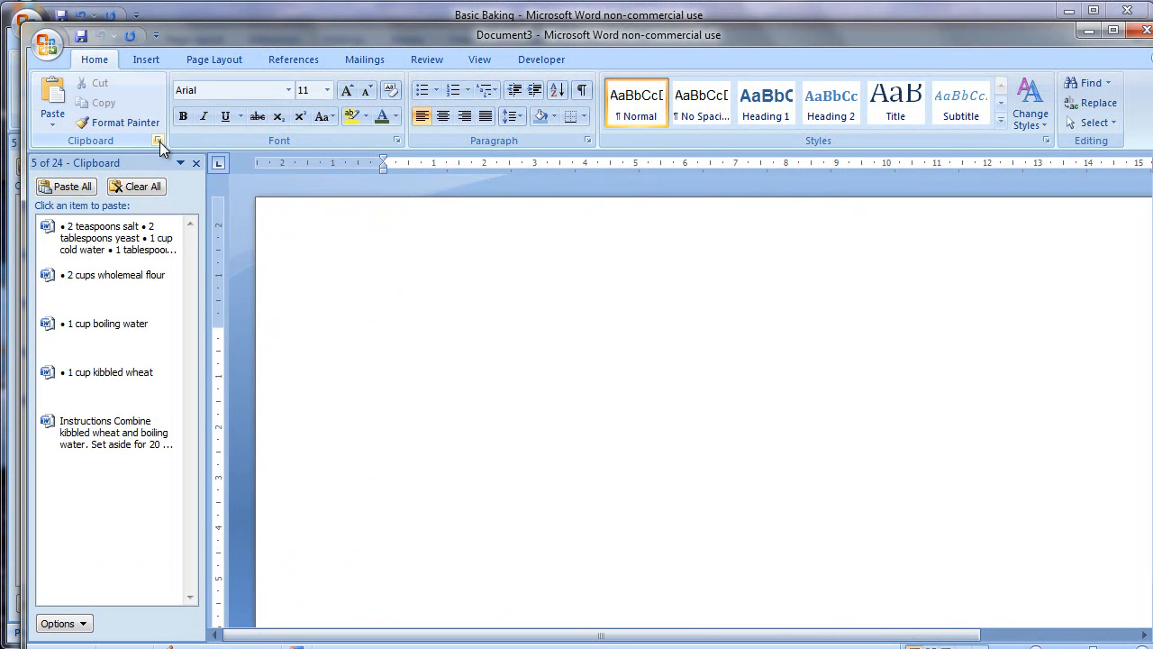
pyautogui.moveTo(108, 384)
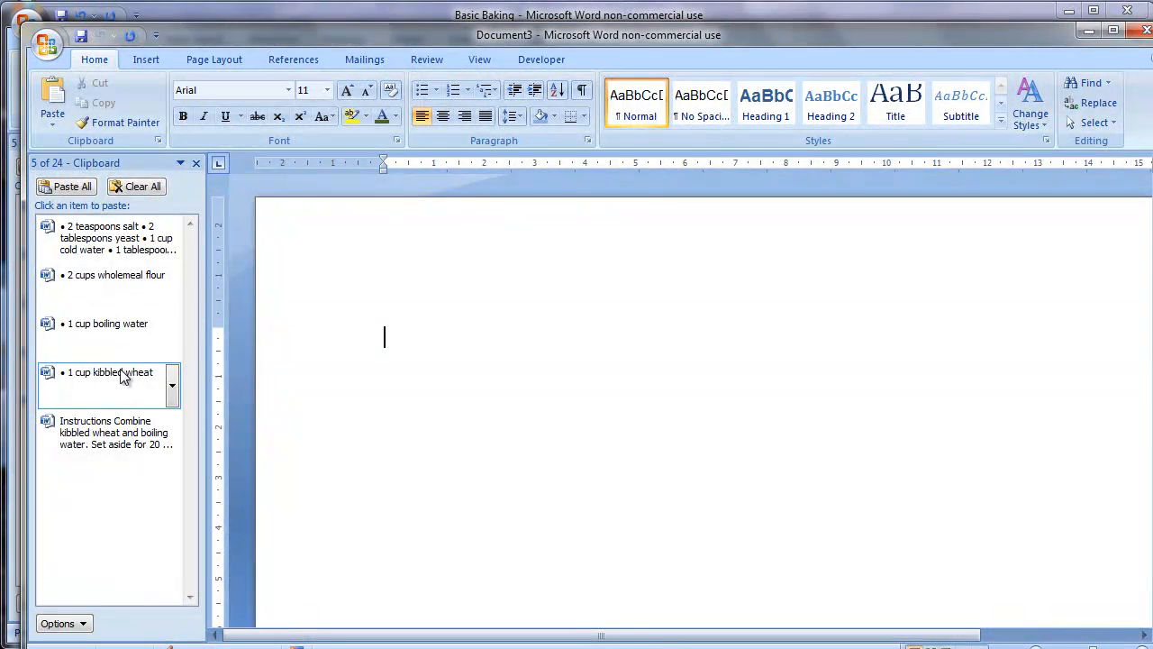
# Step: Paste the kibbled wheat item, then Paste All clipboard items into the new document as a bulleted list
pyautogui.click(120, 370)
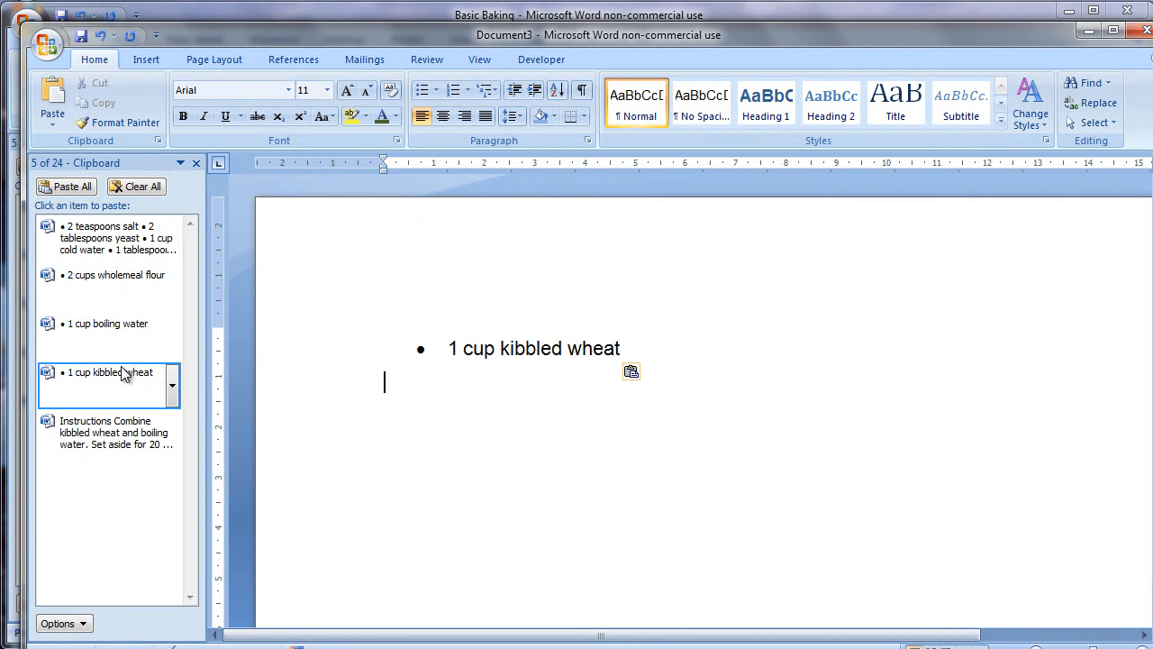
pyautogui.click(68, 187)
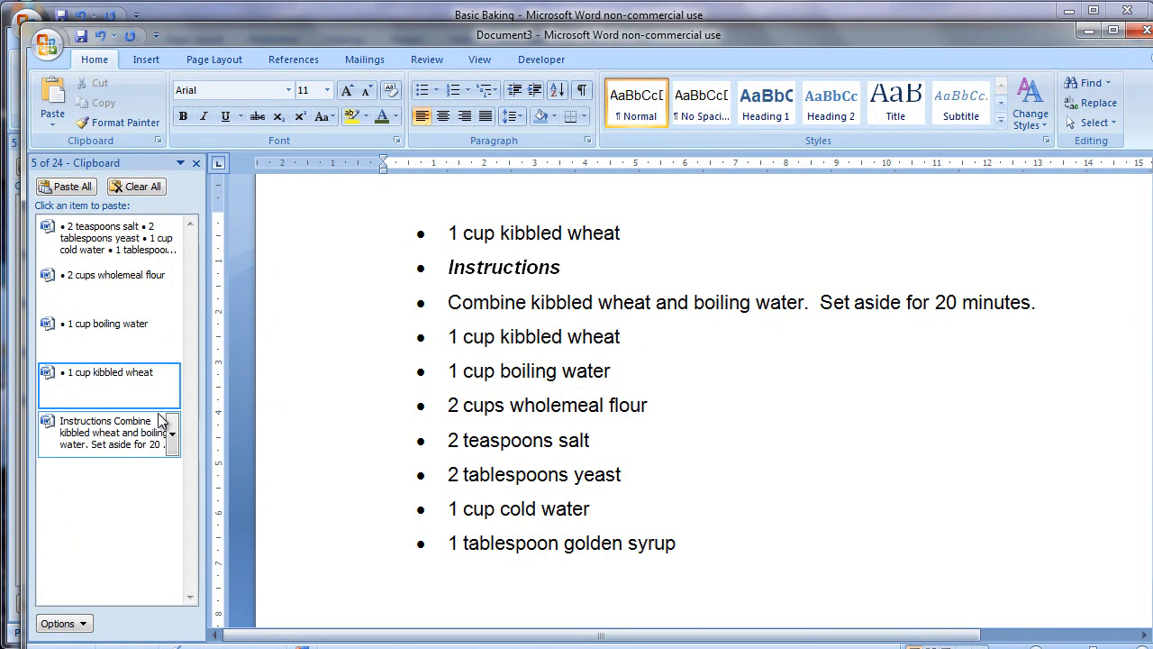
# Step: Delete the kibbled wheat clipboard item, then clear all remaining Office Clipboard items
pyautogui.moveTo(108, 385)
pyautogui.click(172, 385)
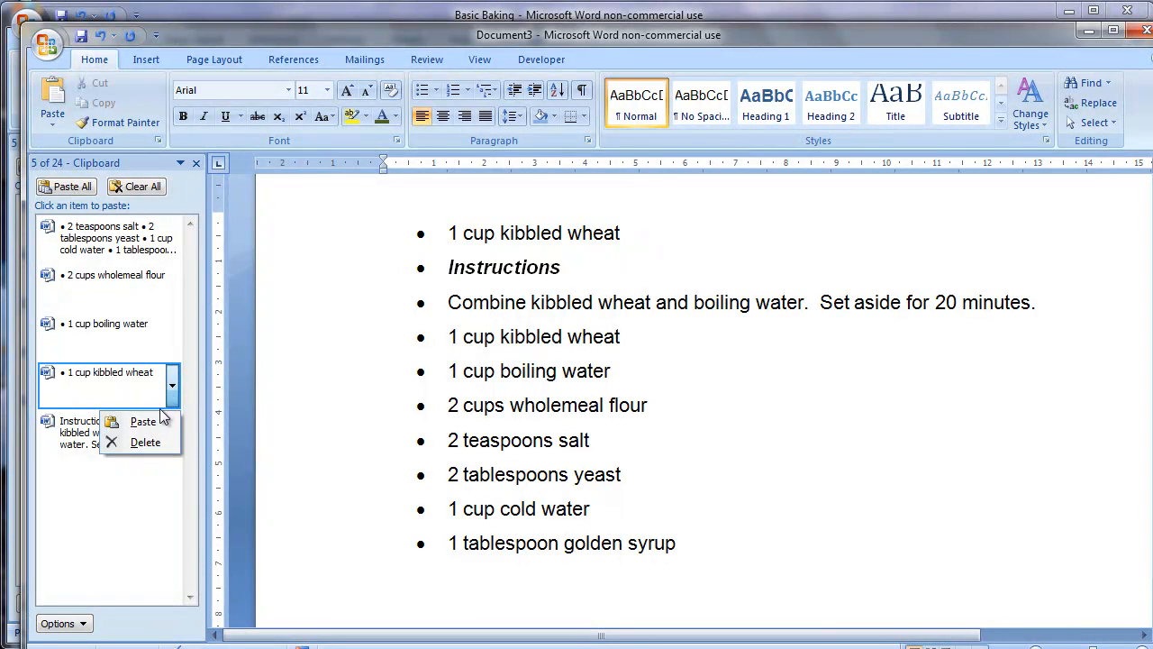
pyautogui.click(173, 400)
pyautogui.click(160, 447)
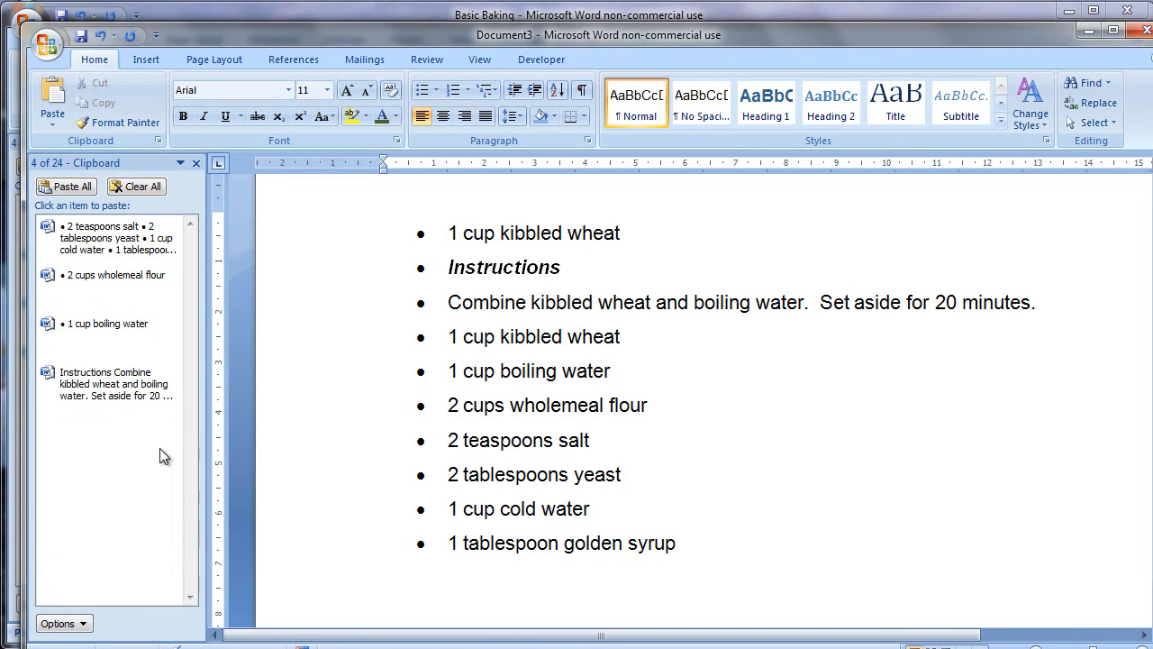
pyautogui.click(150, 197)
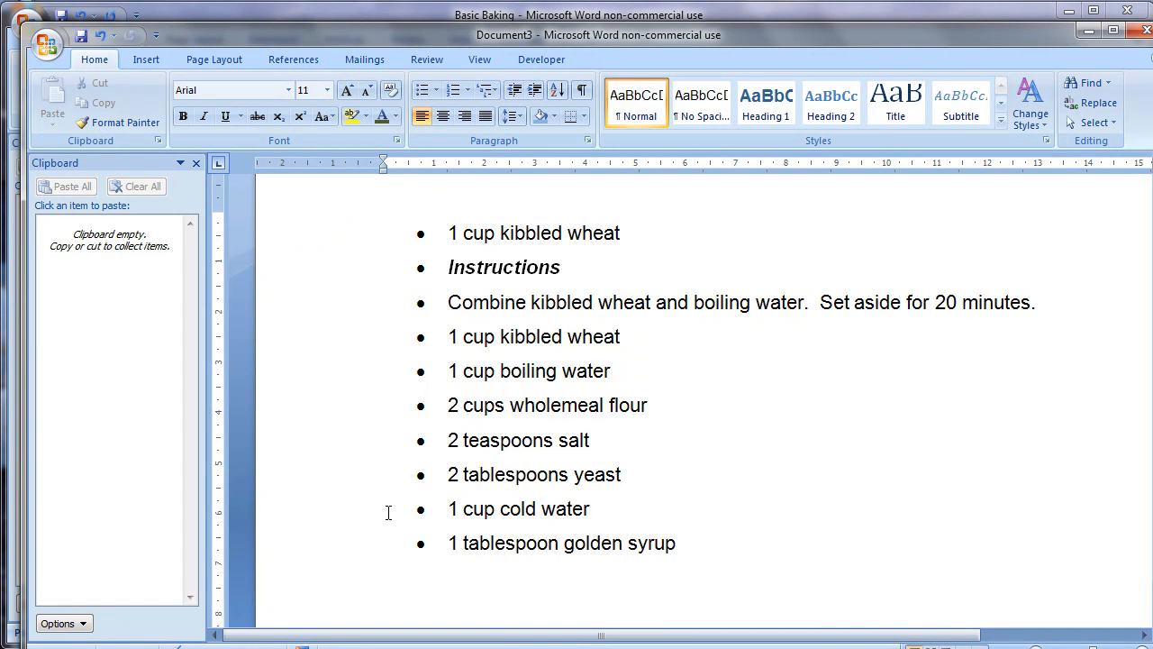
# Step: Return to the Basic Baking document, deselect its ingredient lines and reshow the empty Office Clipboard
pyautogui.click(196, 164)
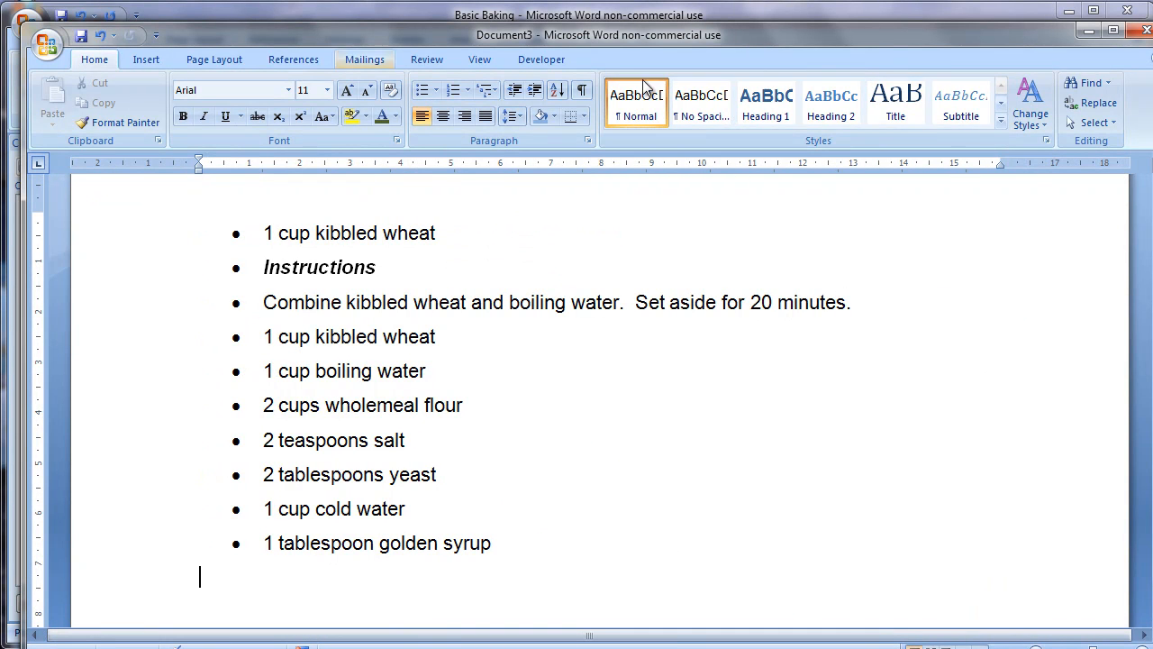
pyautogui.click(905, 15)
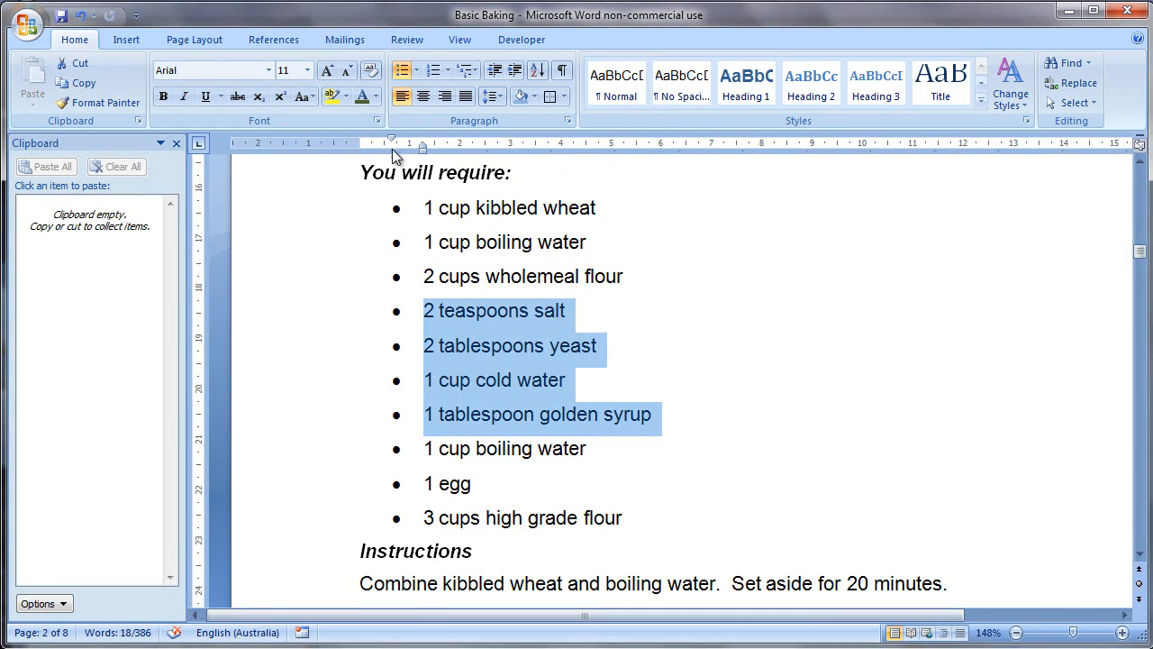
pyautogui.click(176, 147)
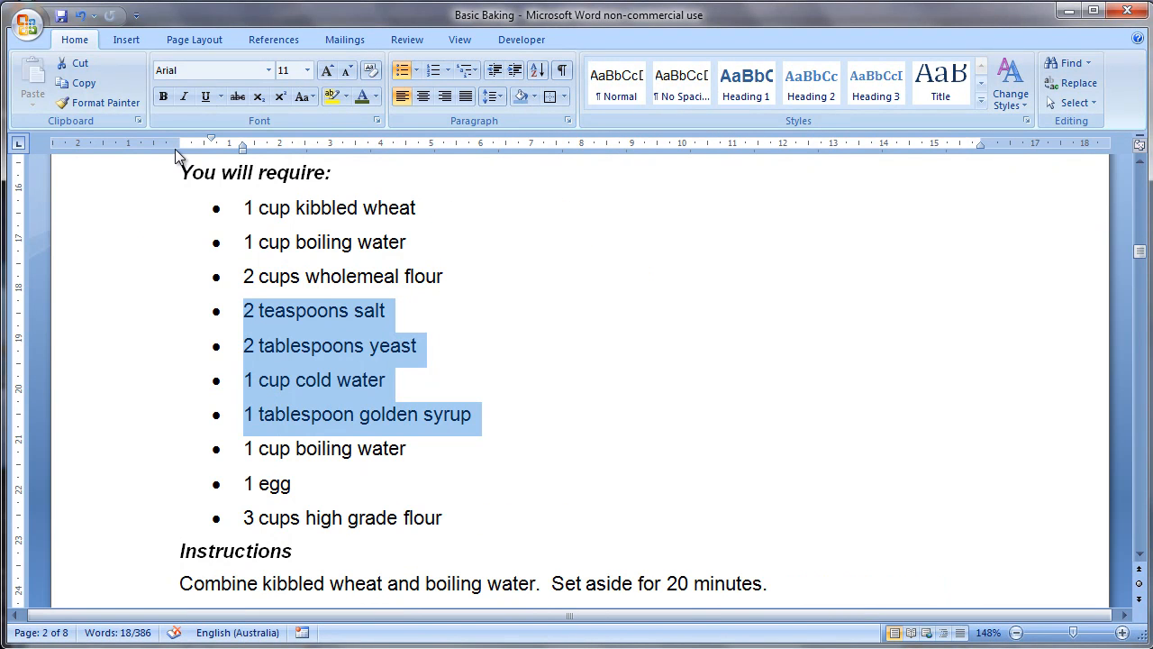
pyautogui.click(359, 208)
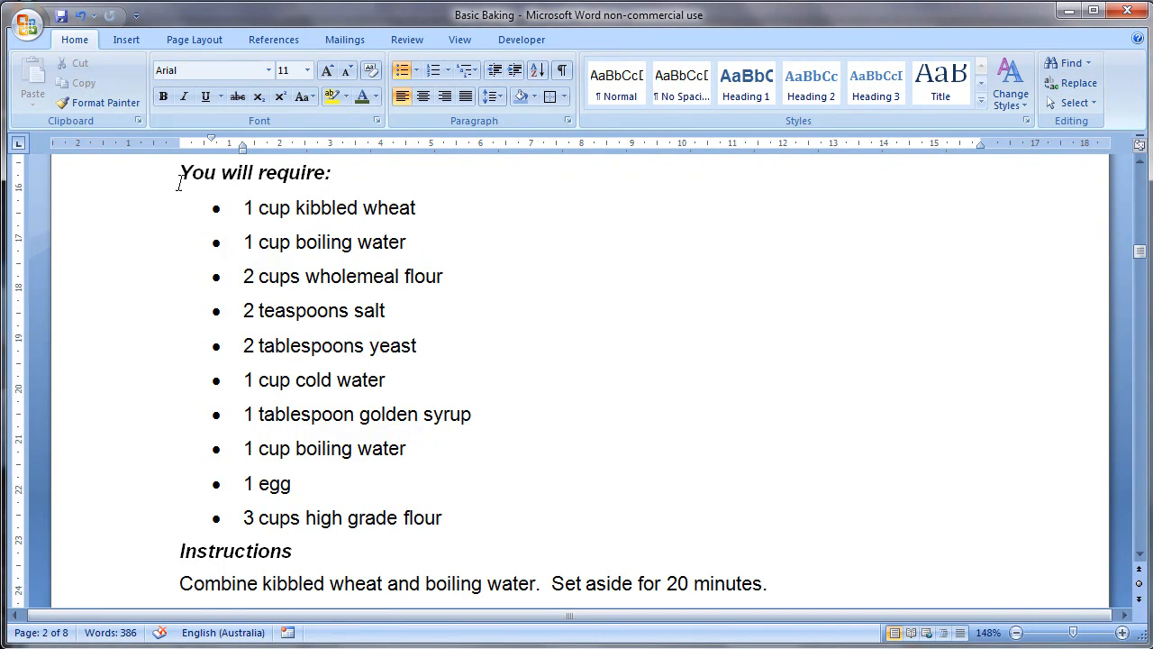
pyautogui.click(137, 121)
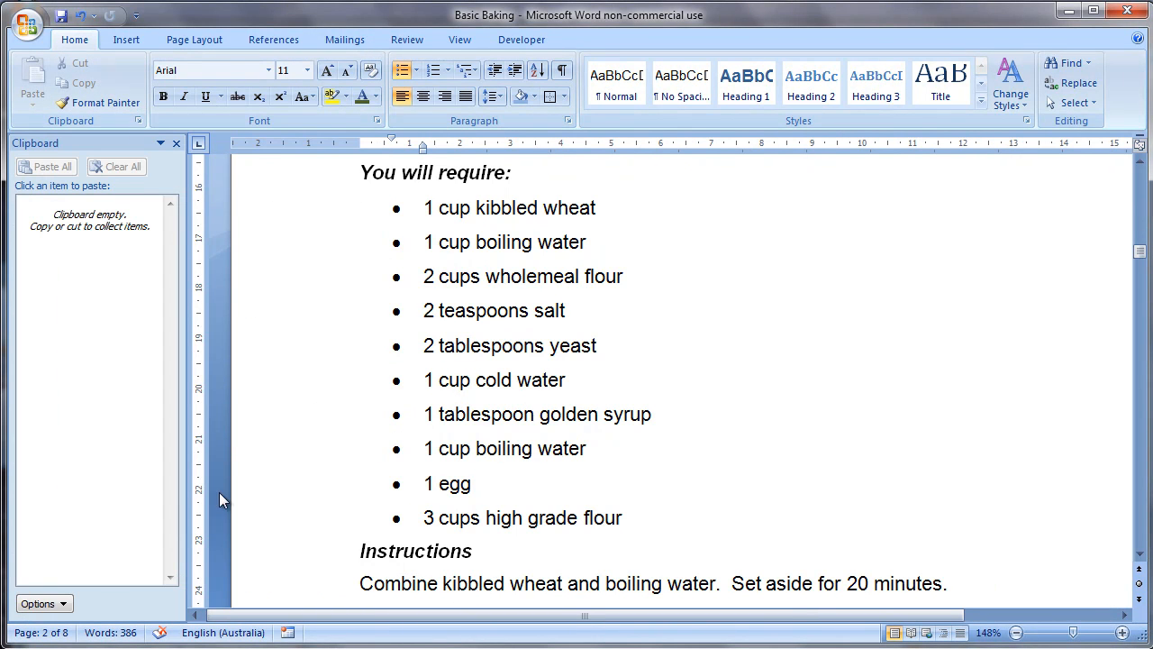
# Step: Review the clipboard display options and close the Clipboard pane
pyautogui.click(47, 607)
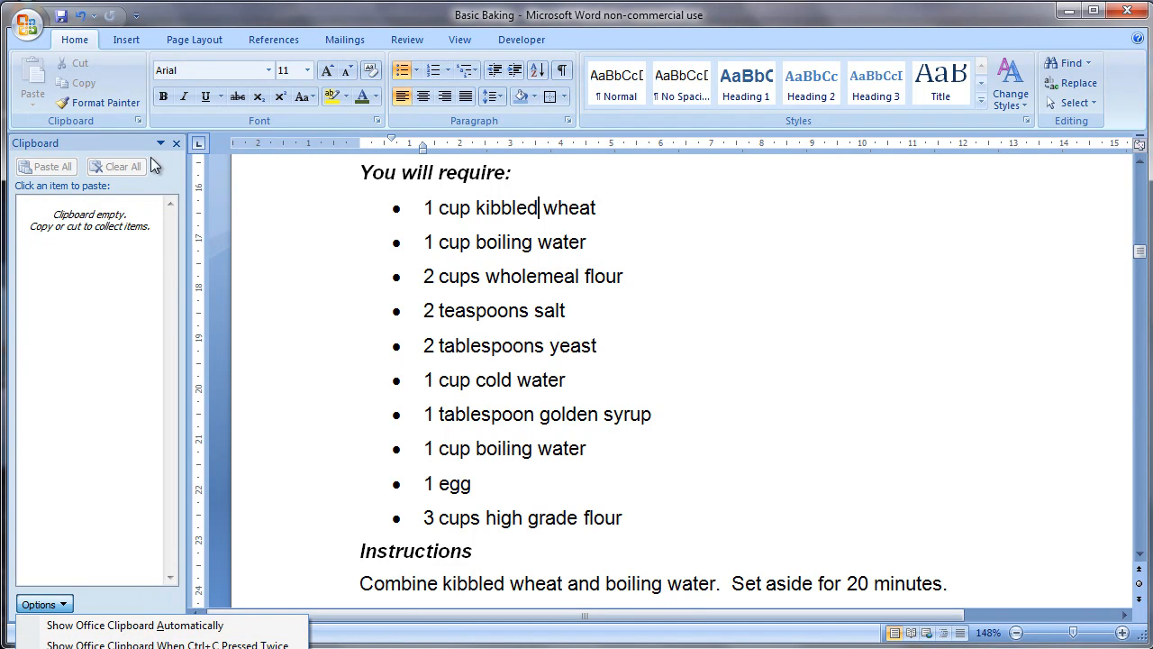
pyautogui.click(176, 144)
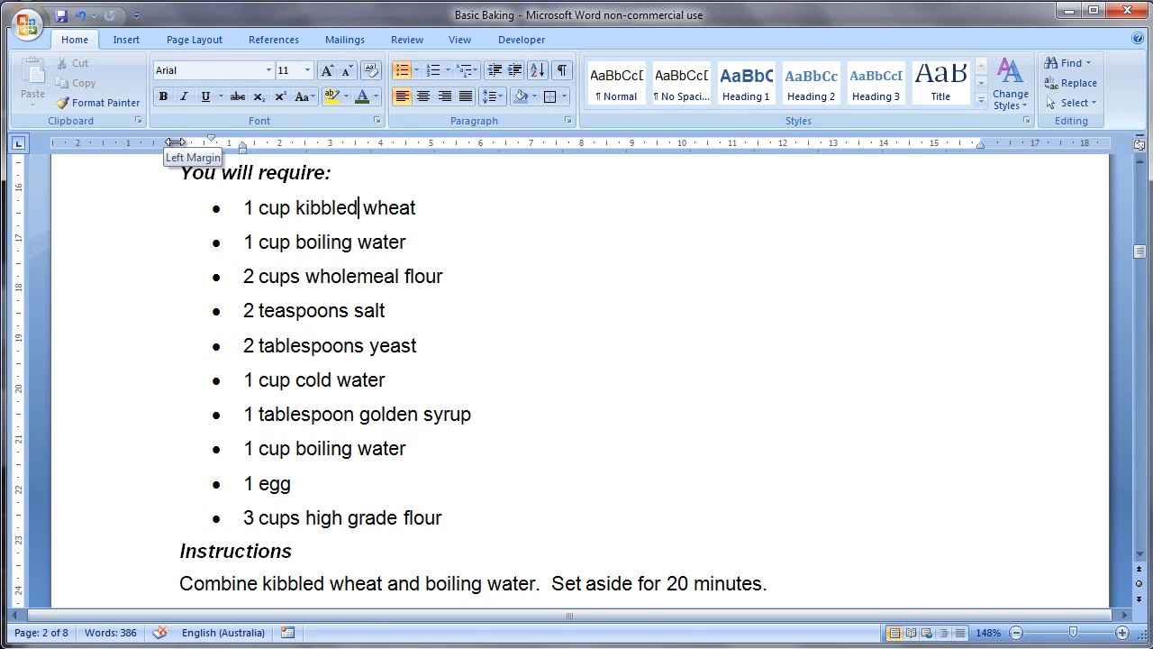